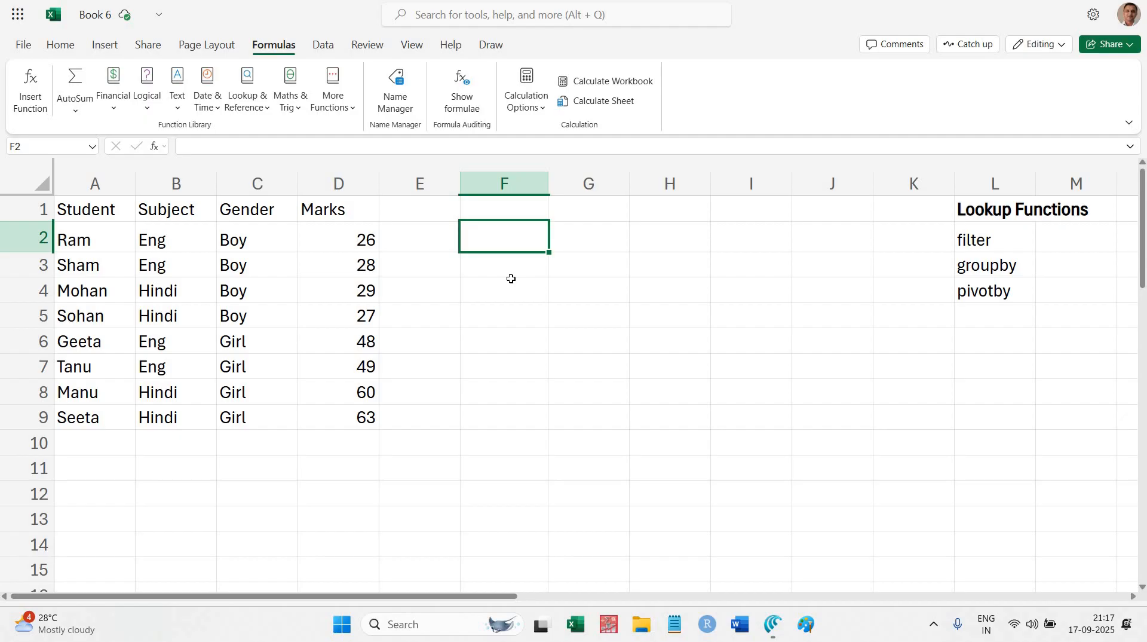
Enter =FILTER(A1:D9,C1:C9="Boy") in cell F2 to list only the boys from the student table
{"action": "left_click", "coordinate": [474, 265]}
{"action": "left_click", "coordinate": [476, 242]}
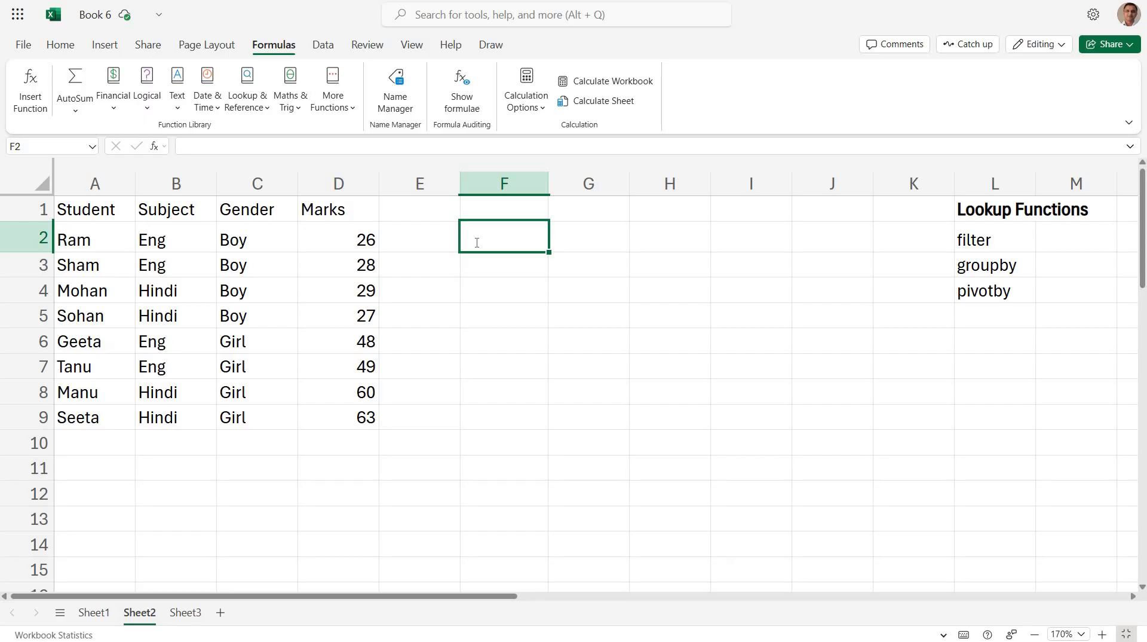
{"action": "type", "text": "=filte"}
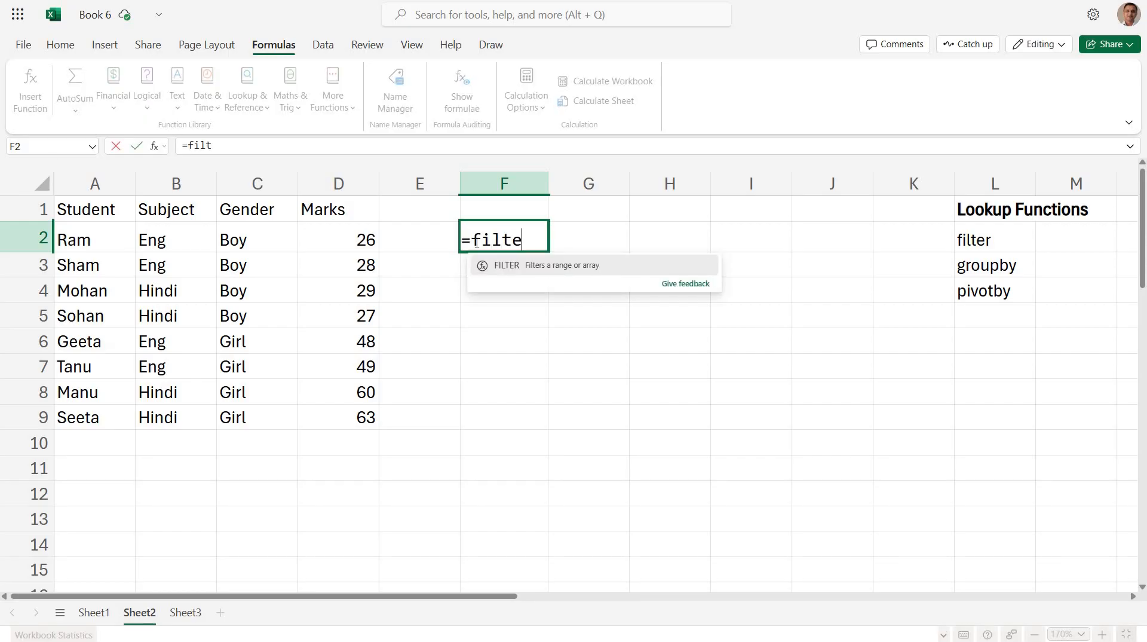
{"action": "type", "text": "r"}
{"action": "key", "text": "Tab"}
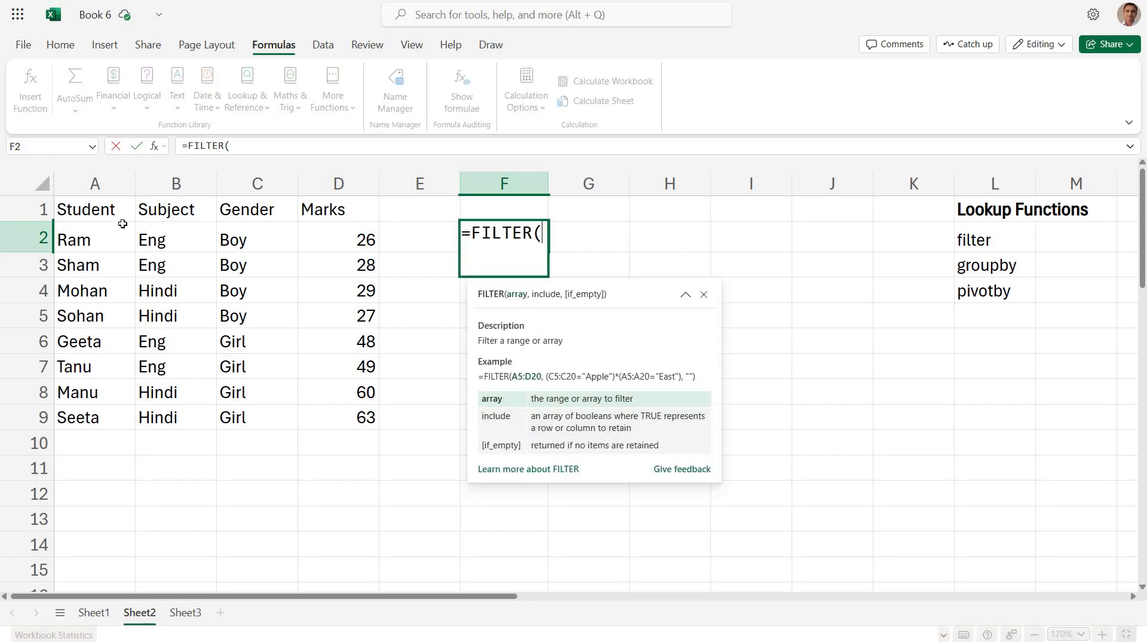
{"action": "left_click_drag", "start_coordinate": [105, 208], "coordinate": [348, 408]}
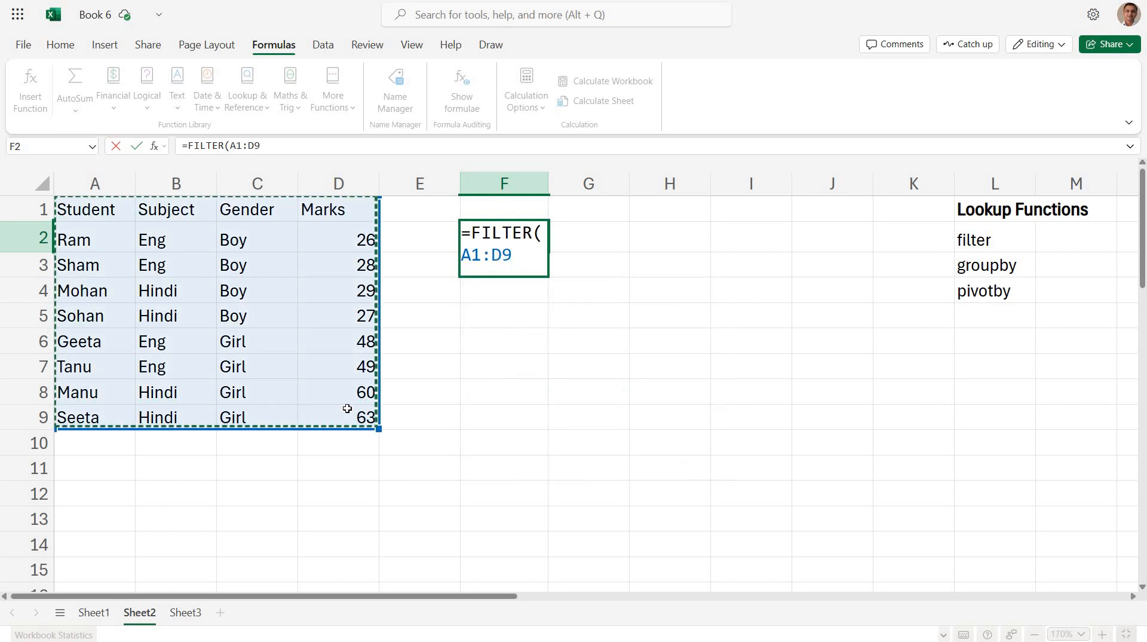
{"action": "type", "text": ","}
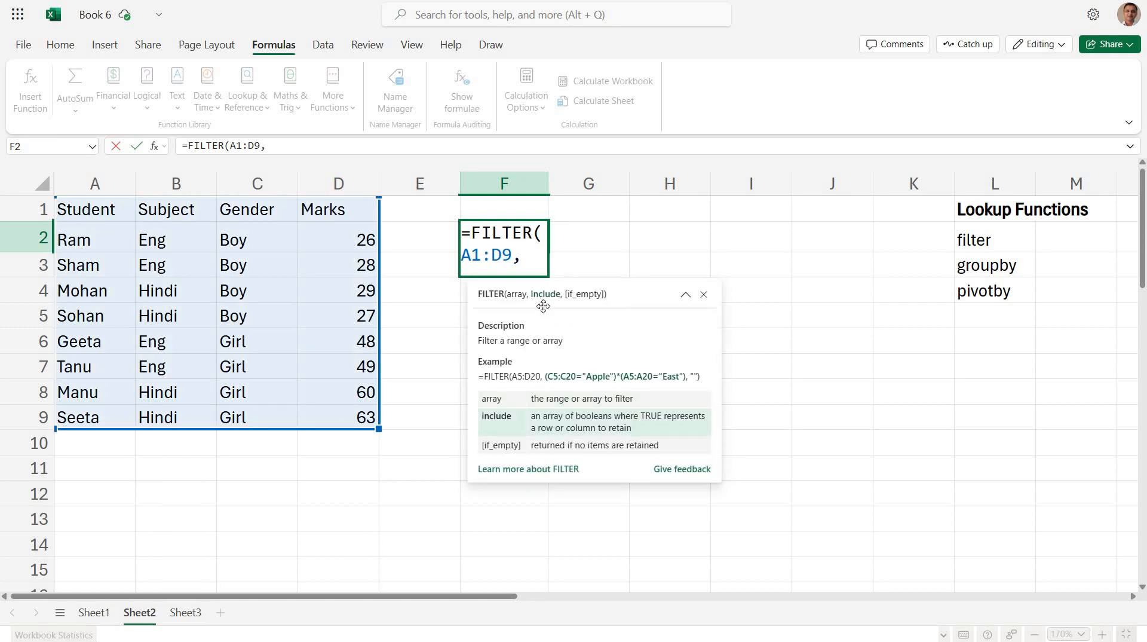
{"action": "left_click_drag", "start_coordinate": [256, 210], "coordinate": [257, 421]}
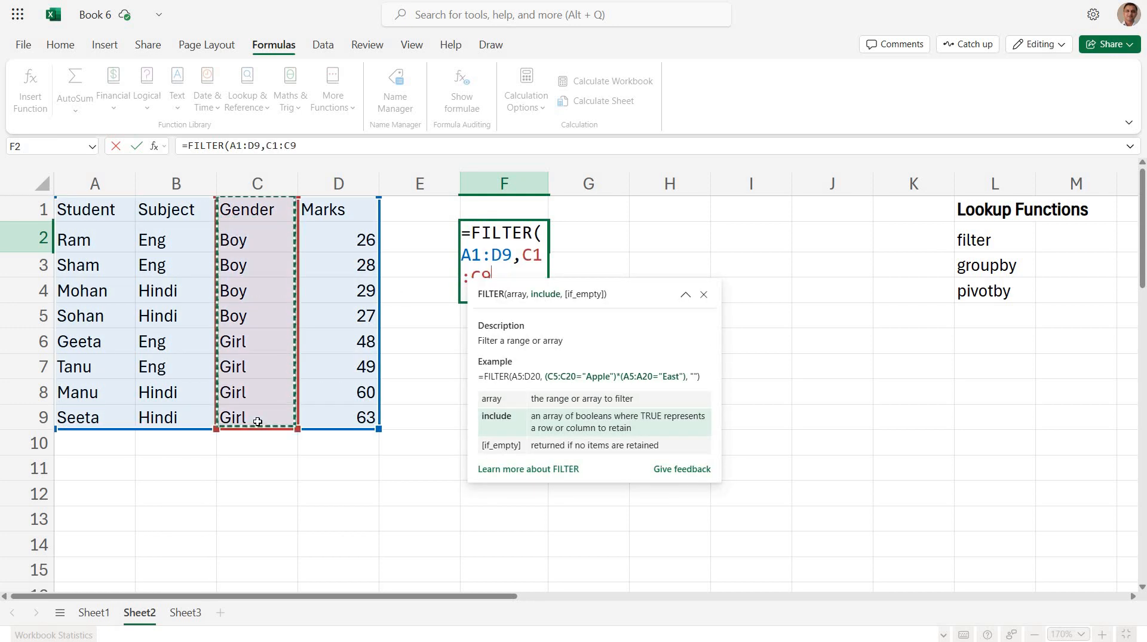
{"action": "type", "text": "=\""}
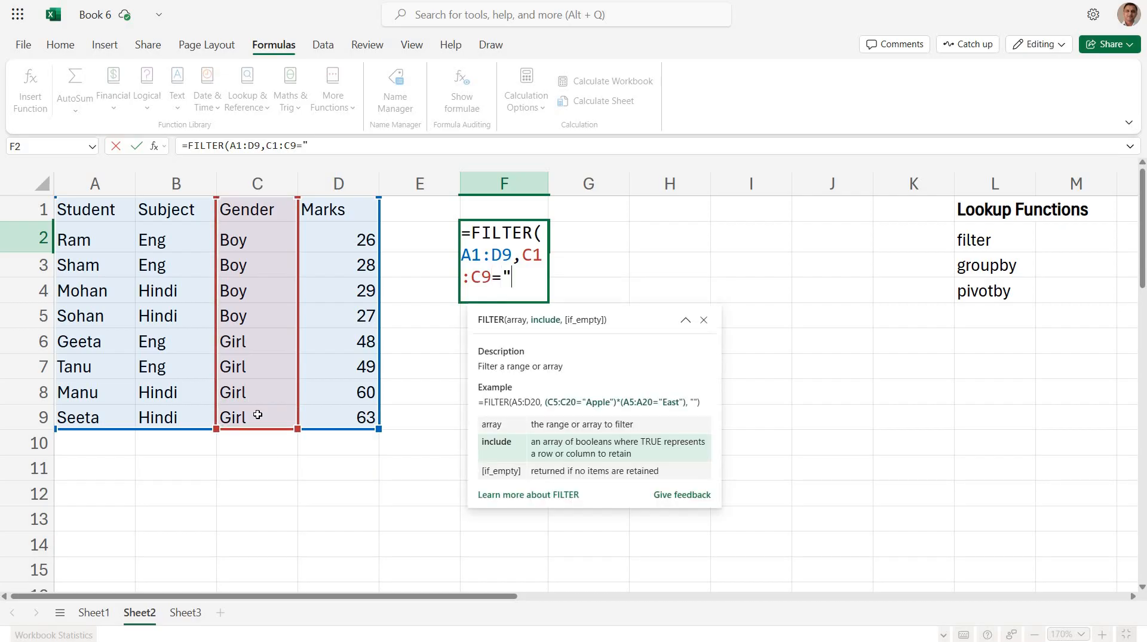
{"action": "type", "text": "Boy\")"}
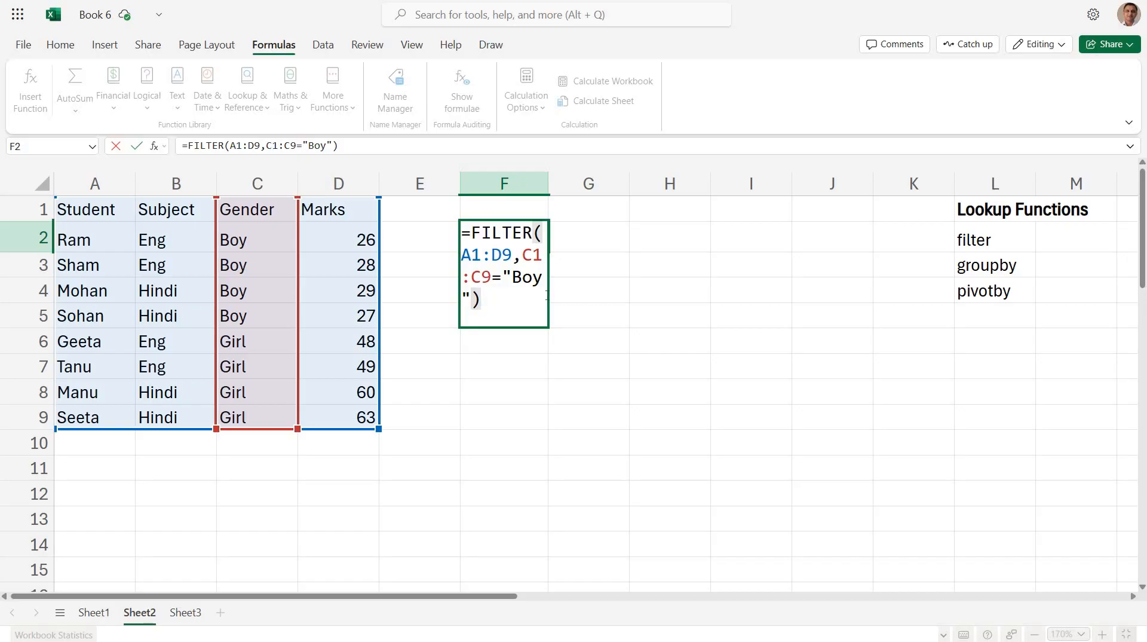
{"action": "key", "text": "Return"}
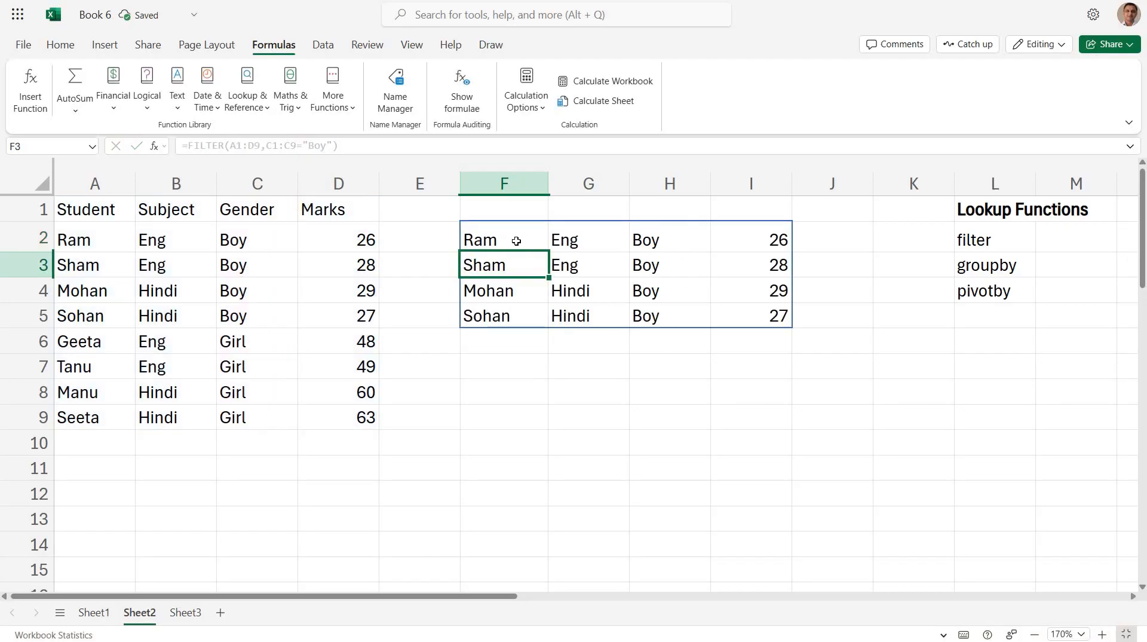
Replace the condition in F2's FILTER formula with B1:B9="Hindi" to list only the Hindi rows
{"action": "left_click", "coordinate": [649, 240]}
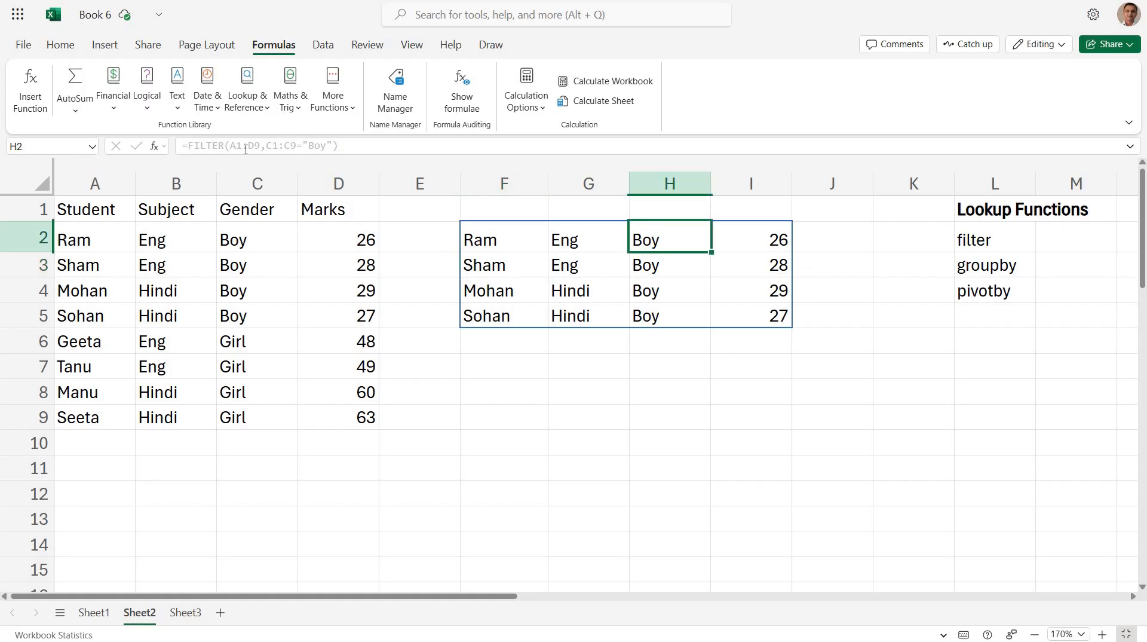
{"action": "left_click", "coordinate": [586, 270]}
{"action": "left_click", "coordinate": [509, 239]}
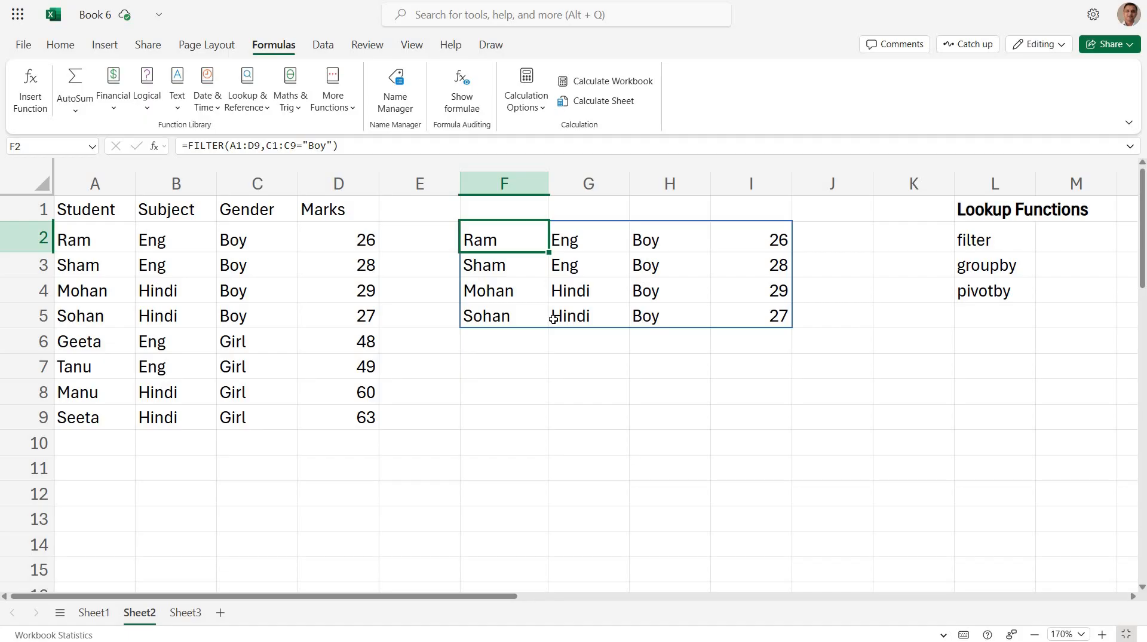
{"action": "key", "text": "F2"}
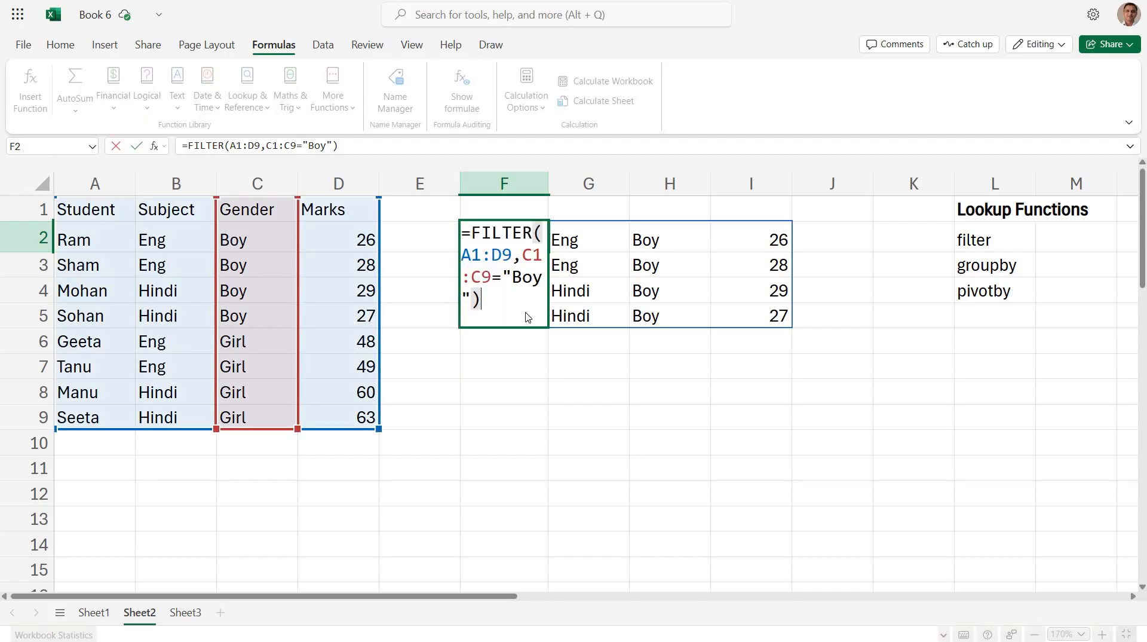
{"action": "left_click_drag", "start_coordinate": [522, 255], "coordinate": [523, 323]}
{"action": "key", "text": "BackSpace"}
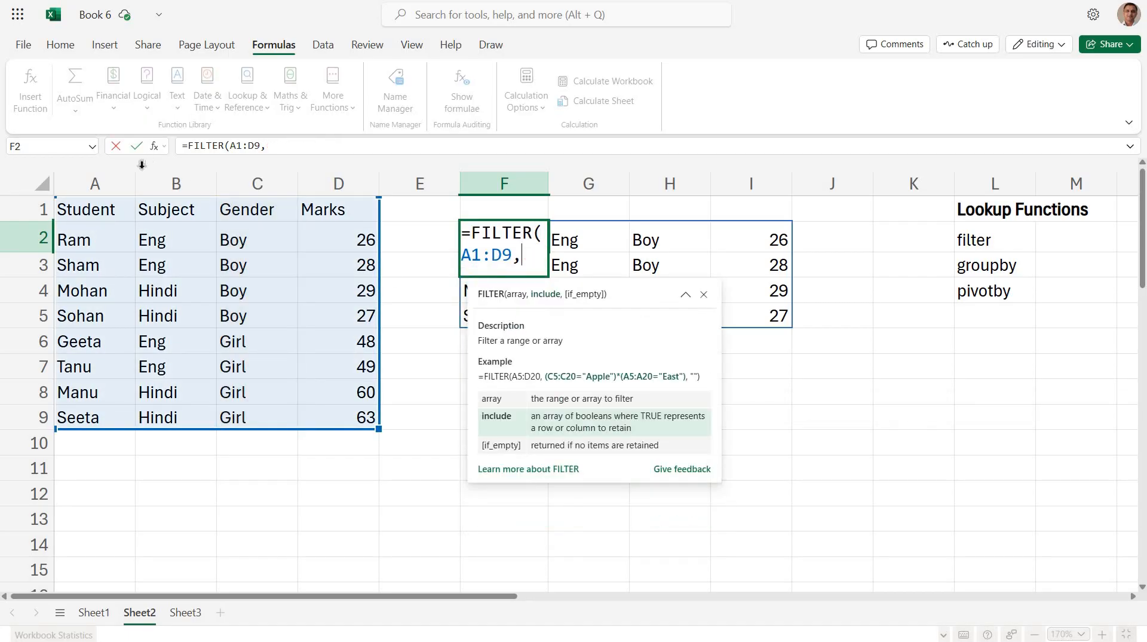
{"action": "left_click_drag", "start_coordinate": [170, 210], "coordinate": [162, 409]}
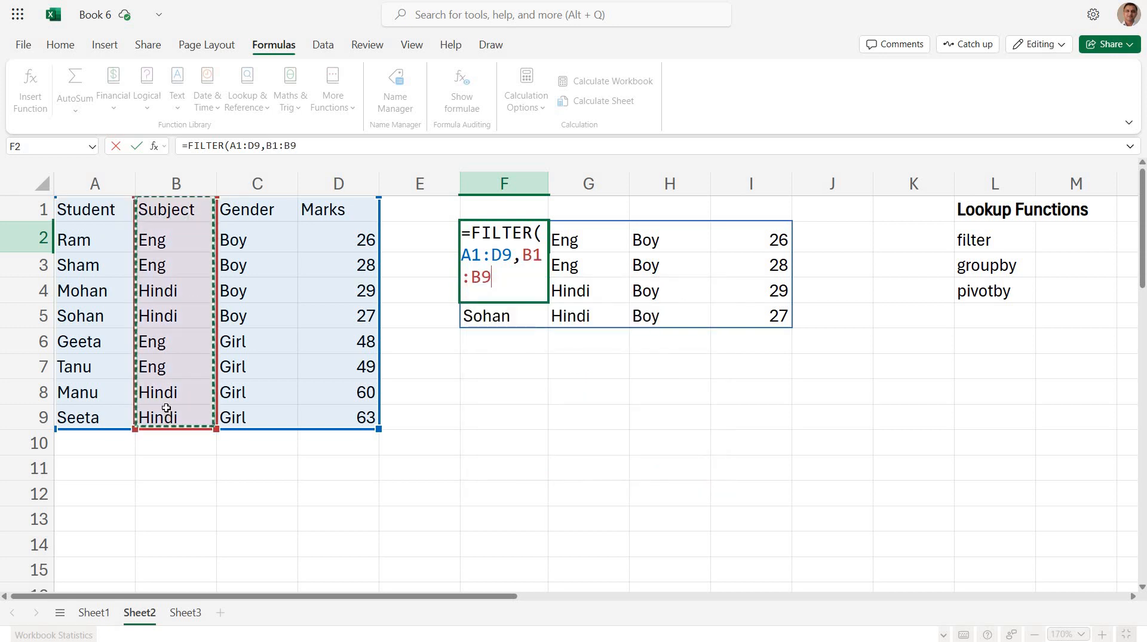
{"action": "type", "text": "=\"Hindi"}
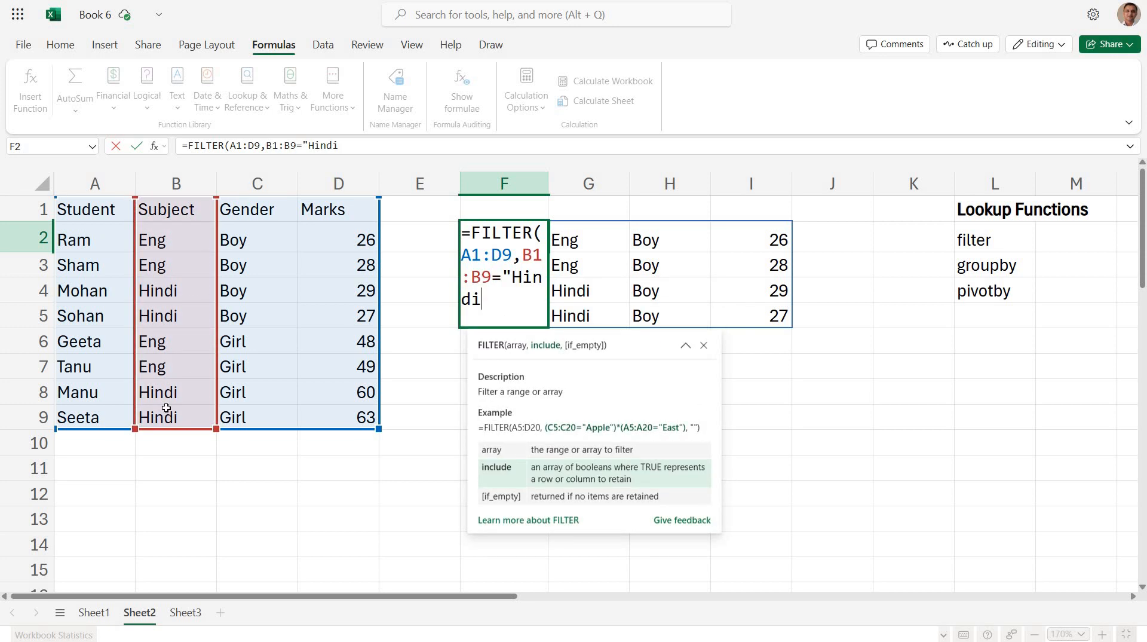
{"action": "type", "text": "\")"}
{"action": "key", "text": "Return"}
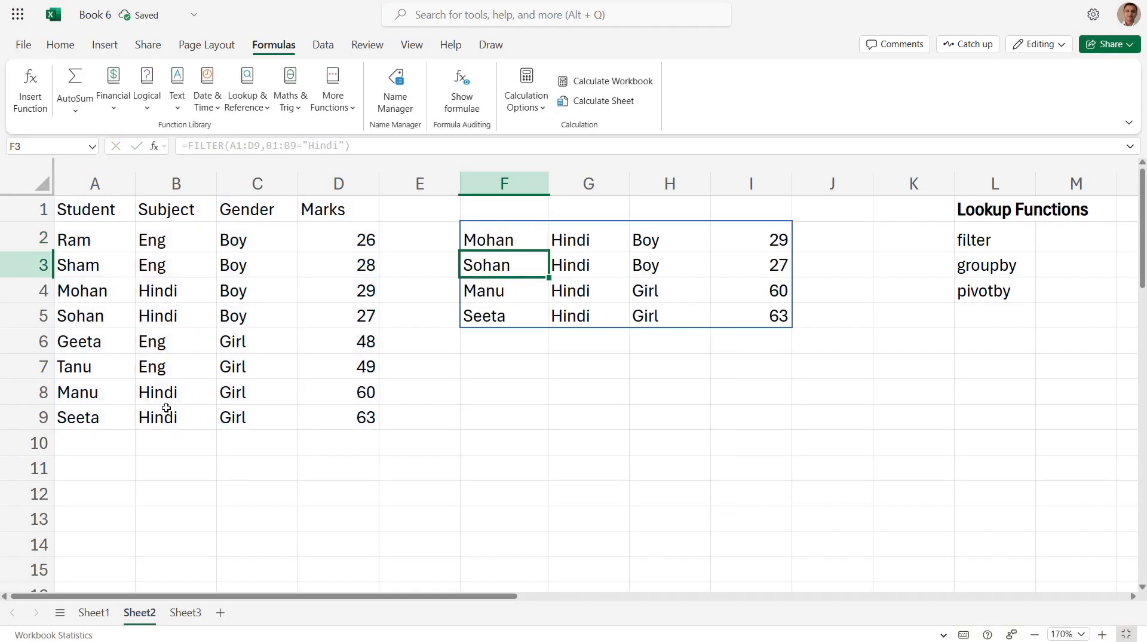
Enclose the B1:B9="Hindi" condition of F2's FILTER formula in parentheses
{"action": "key", "text": "Up"}
{"action": "key", "text": "F2"}
{"action": "key", "text": "Up"}
{"action": "key", "text": "Up"}
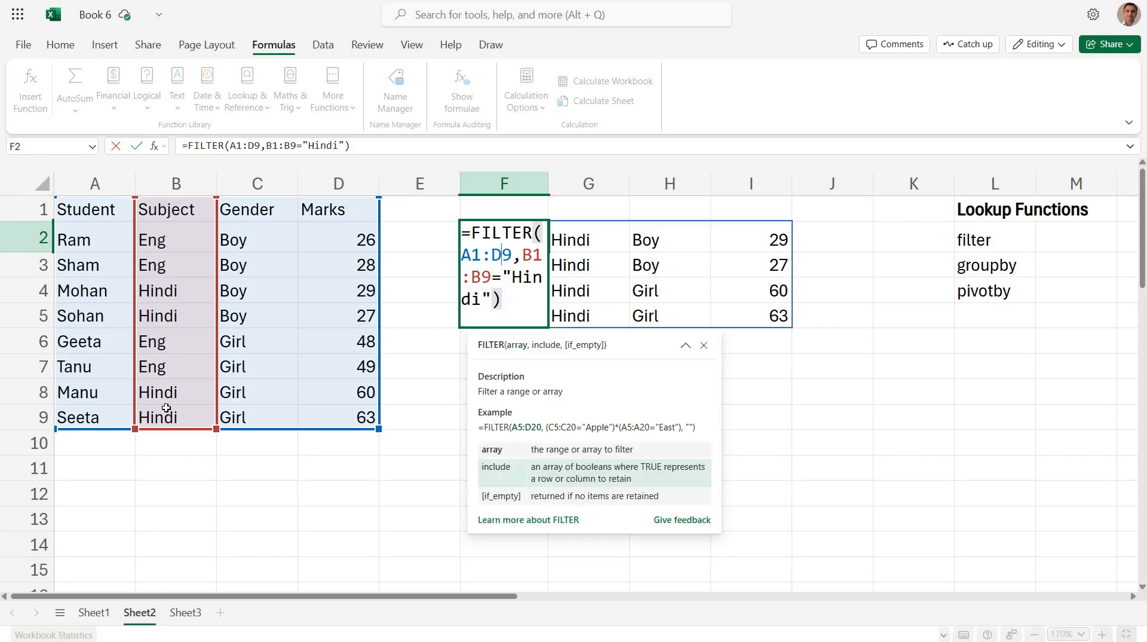
{"action": "key", "text": "Right"}
{"action": "key", "text": "Right"}
{"action": "key", "text": "Right"}
{"action": "key", "text": "Left"}
{"action": "type", "text": "("}
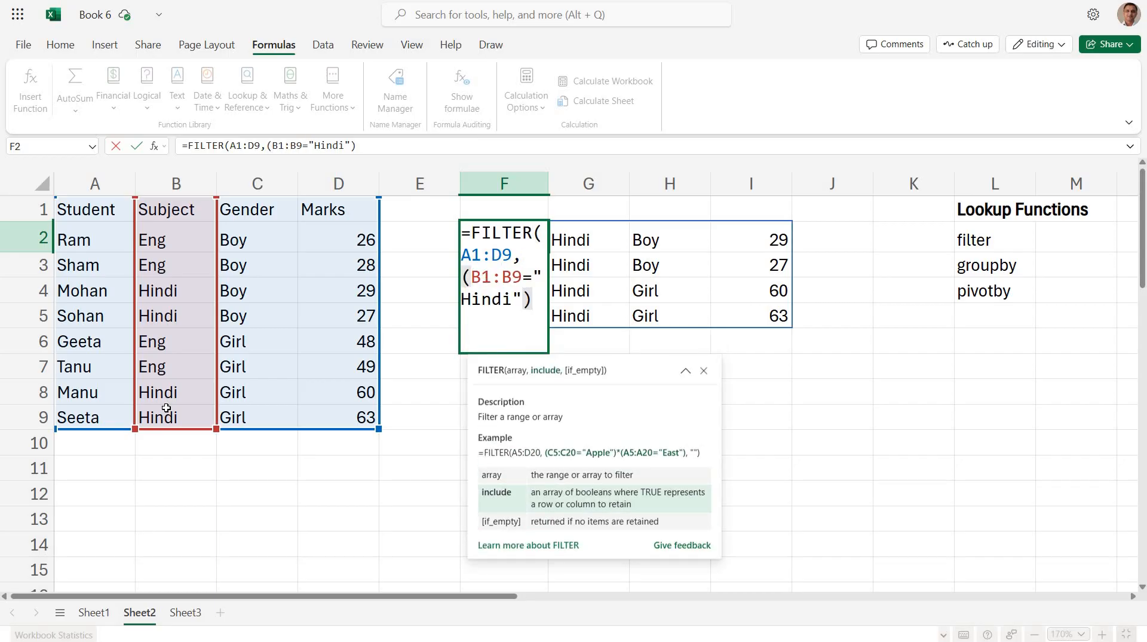
Multiply the Hindi condition in F2's FILTER formula by a second condition, (C1:C9="Boy"), and complete the formula
{"action": "type", "text": "*("}
{"action": "left_click", "coordinate": [236, 211]}
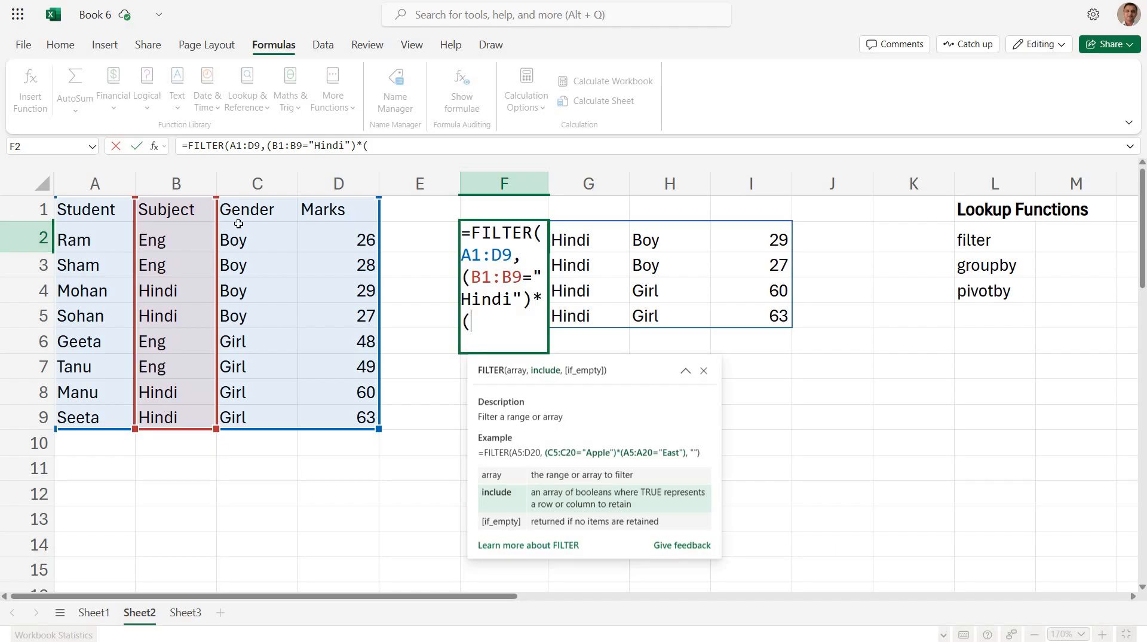
{"action": "left_click_drag", "start_coordinate": [248, 411], "coordinate": [249, 415]}
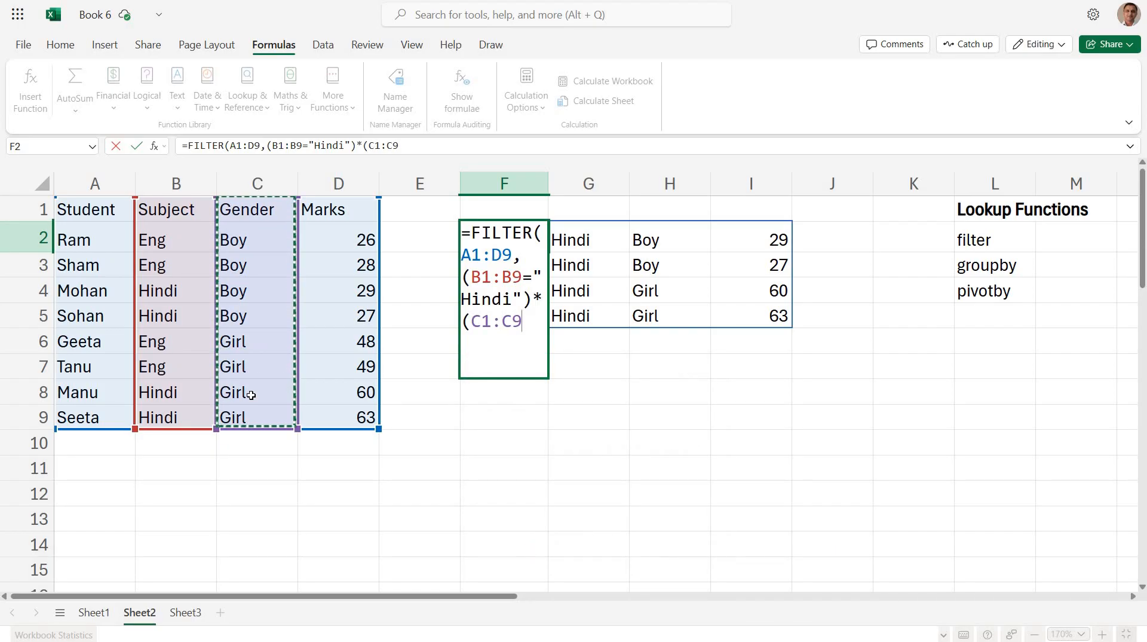
{"action": "type", "text": "=\"Bo"}
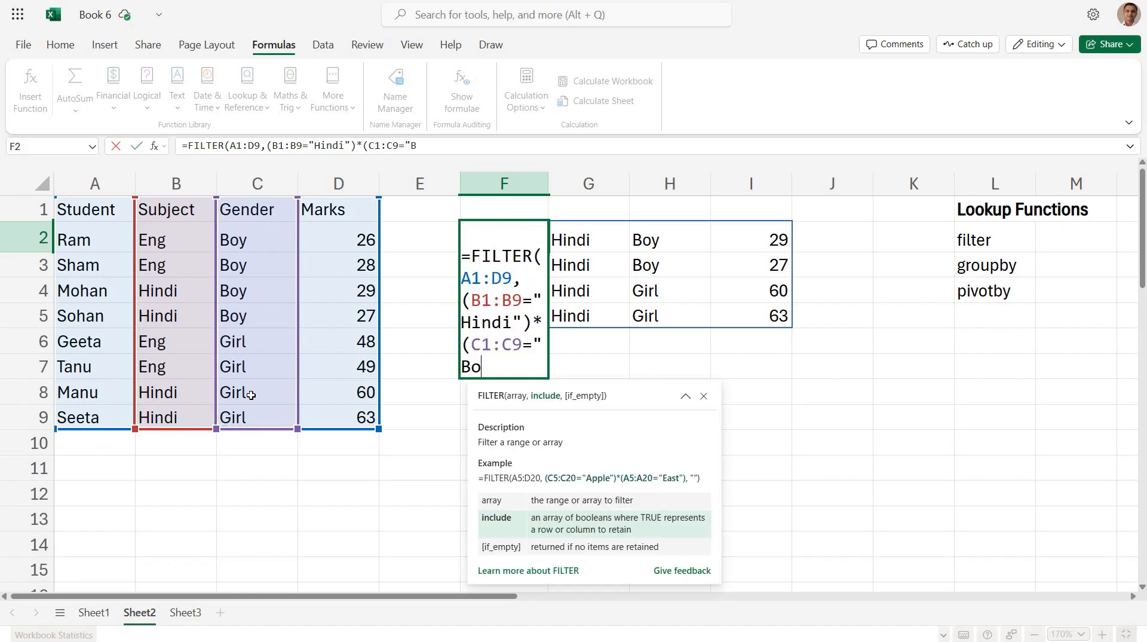
{"action": "type", "text": "y\"))"}
{"action": "key", "text": "Return"}
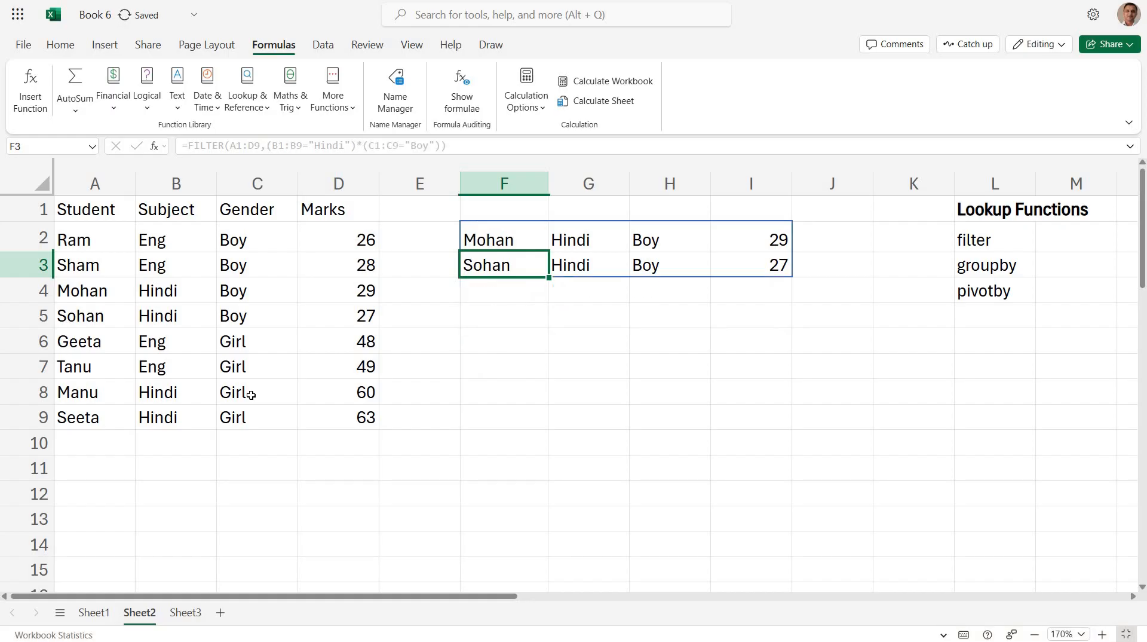
{"action": "key", "text": "Up"}
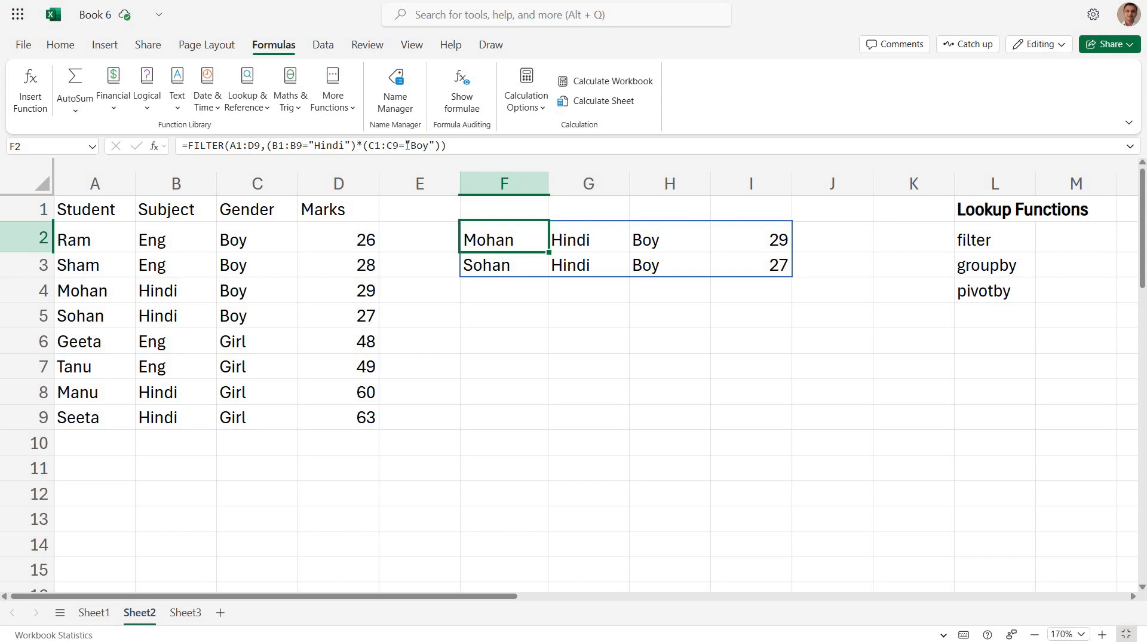
{"action": "mouse_move", "coordinate": [354, 142]}
{"action": "key", "text": "Delete"}
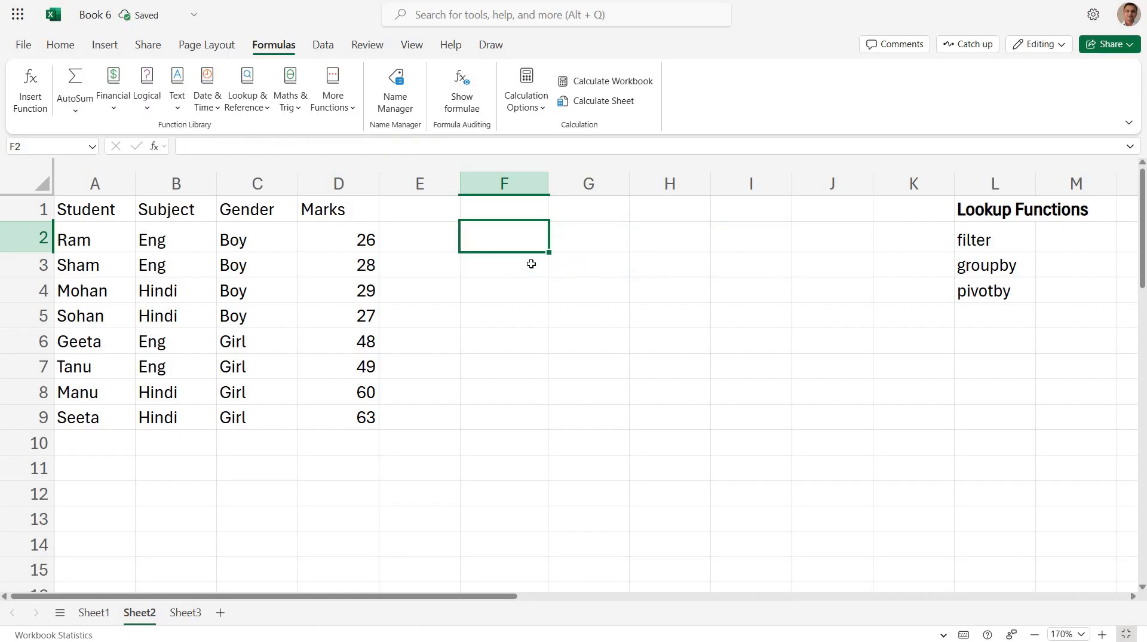
{"action": "type", "text": "z"}
{"action": "key", "text": "BackSpace"}
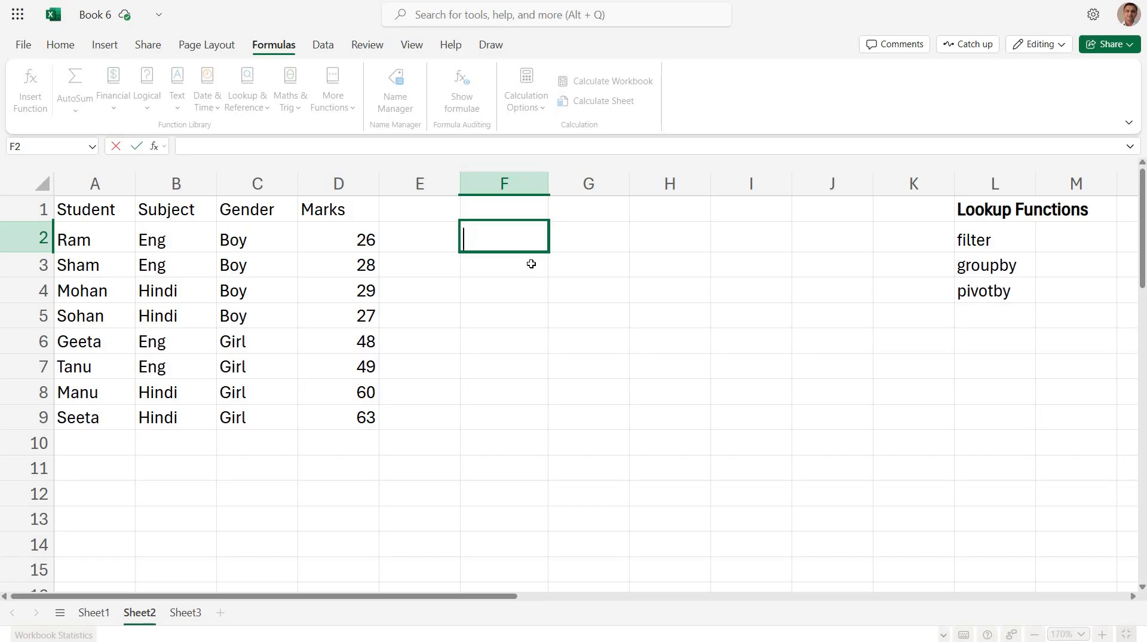
{"action": "key", "text": "Return"}
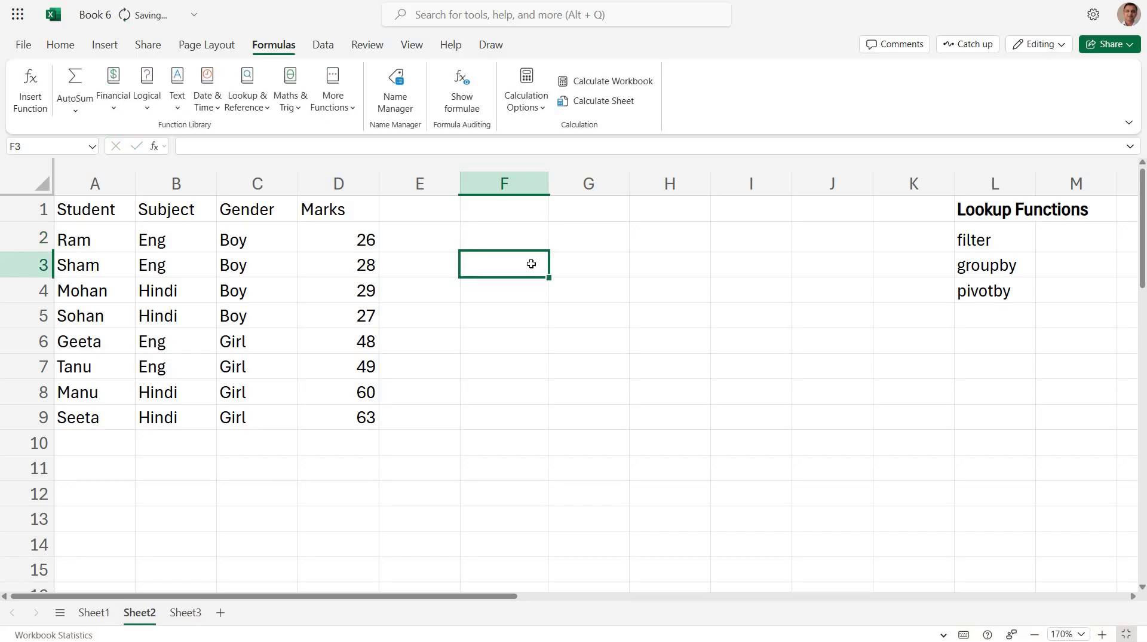
{"action": "key", "text": "ctrl+z"}
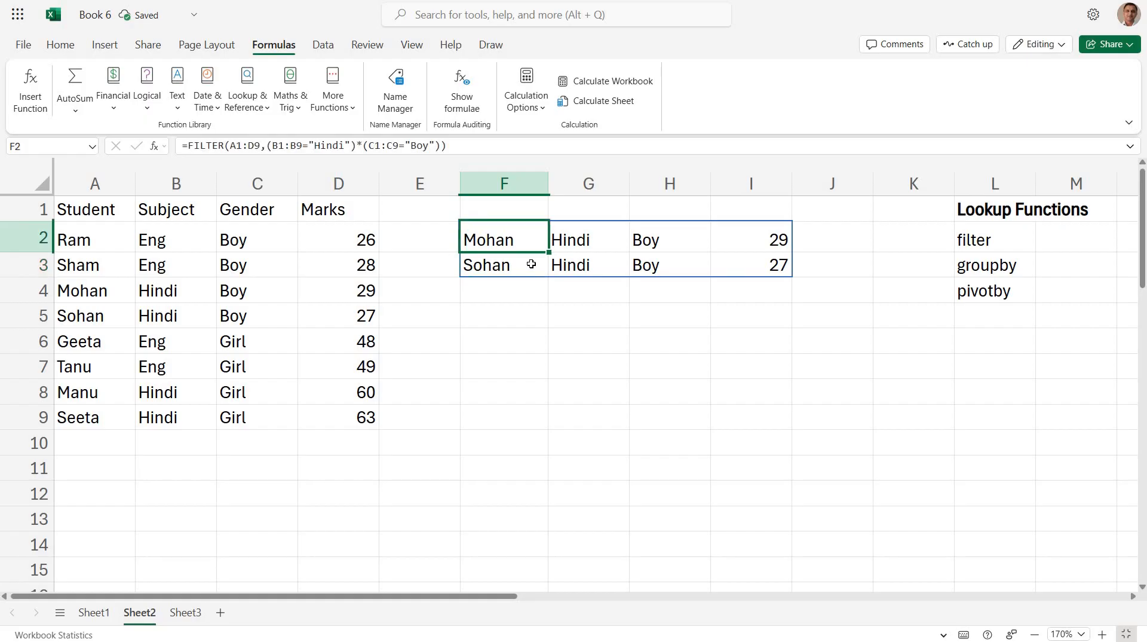
Examine the formula behind the individual cells of the filtered result in F2:I3
{"action": "key", "text": "Right"}
{"action": "key", "text": "Right"}
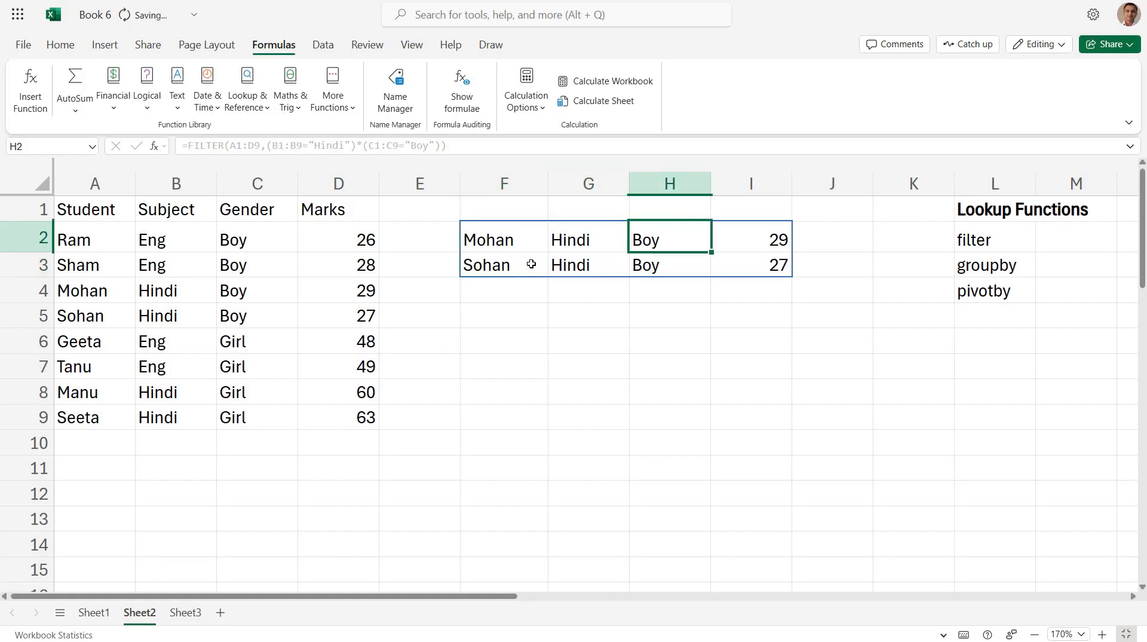
{"action": "key", "text": "Right"}
{"action": "key", "text": "Down"}
{"action": "key", "text": "Left"}
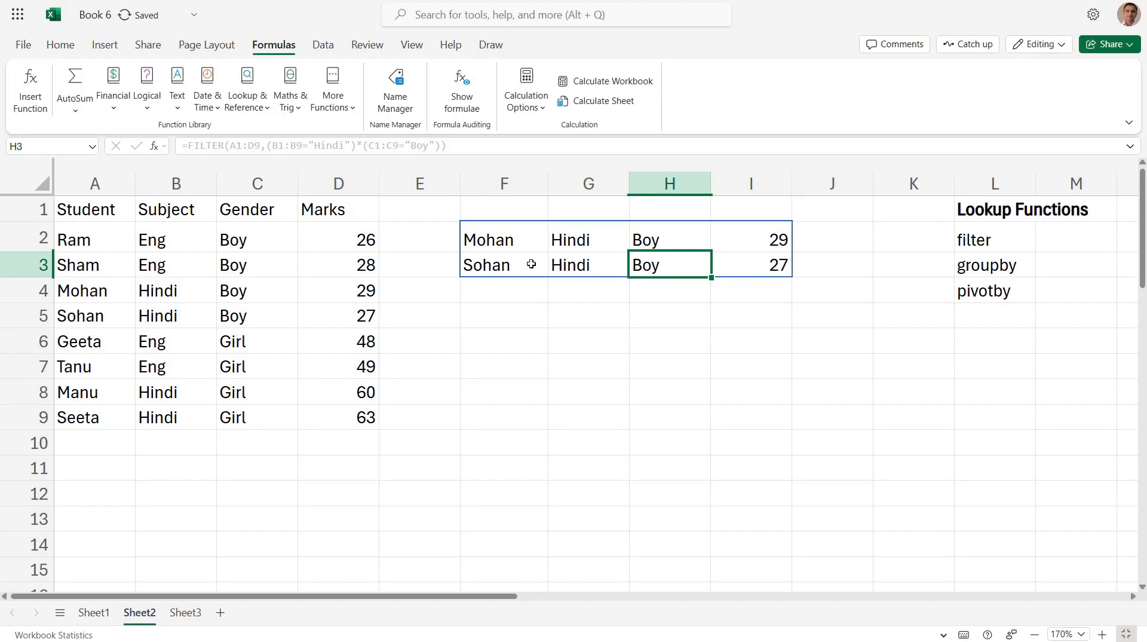
{"action": "key", "text": "Left"}
{"action": "key", "text": "Up"}
{"action": "key", "text": "Left"}
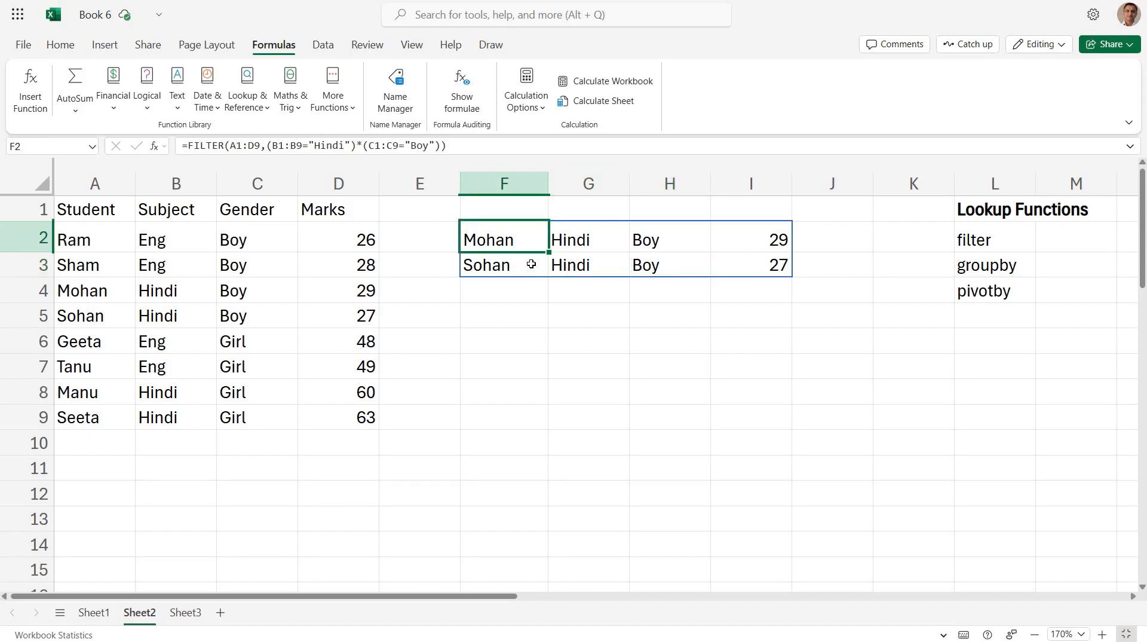
Delete the FILTER formula from cell F2
{"action": "key", "text": "Delete"}
{"action": "key", "text": "Right"}
{"action": "key", "text": "Right"}
{"action": "key", "text": "Left"}
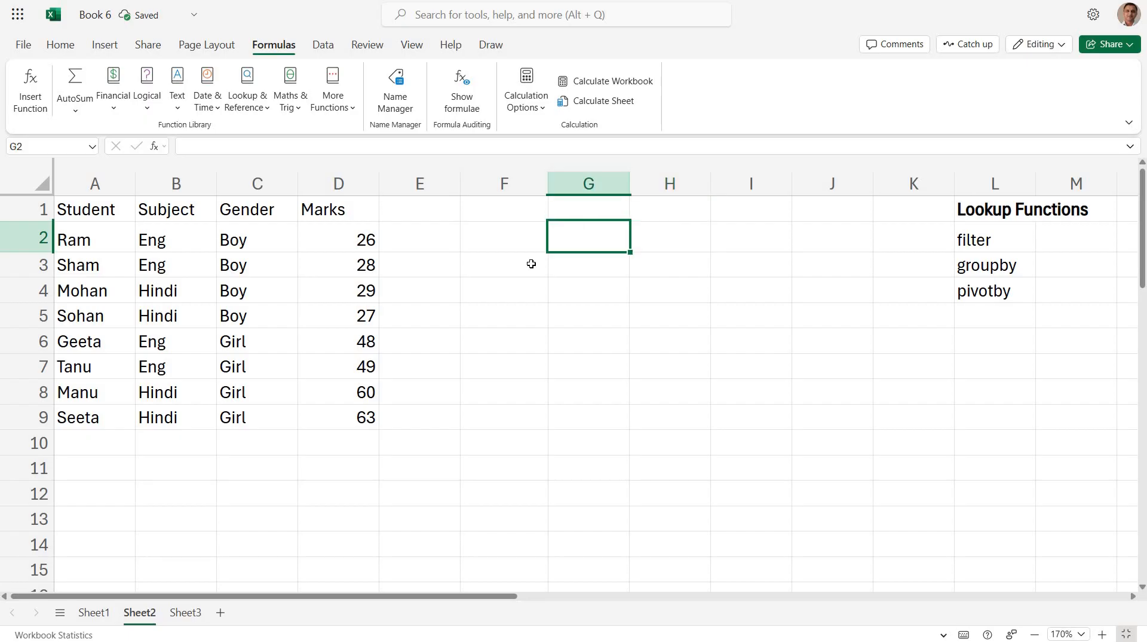
{"action": "key", "text": "Left"}
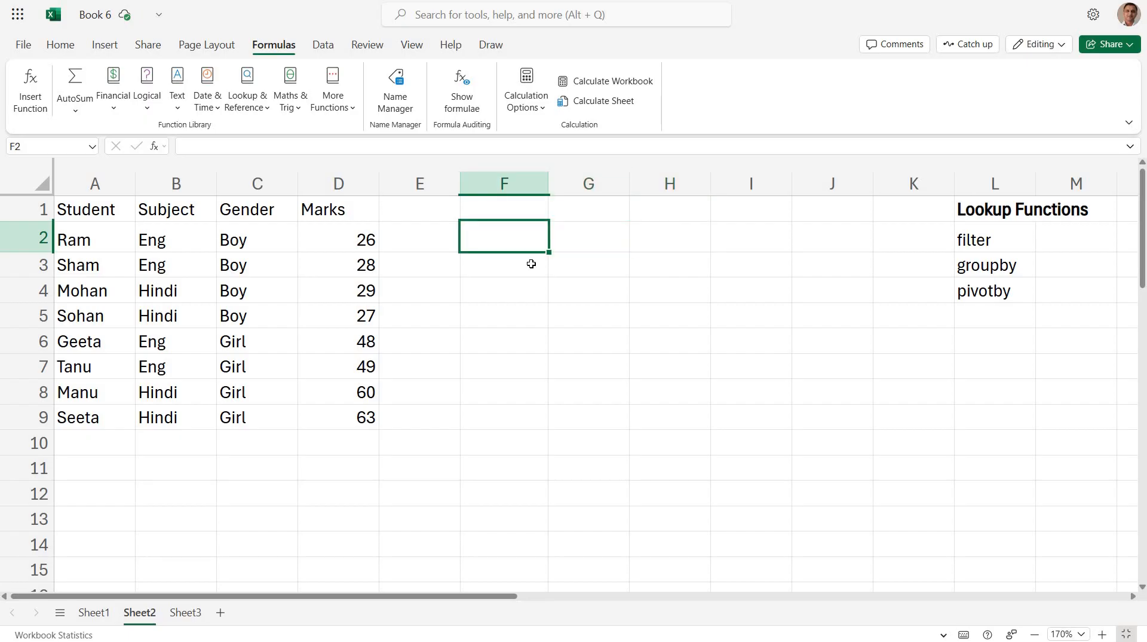
Examine the Gender entries and the Marks column of the student table
{"action": "key", "text": "Left"}
{"action": "key", "text": "Left"}
{"action": "key", "text": "Left"}
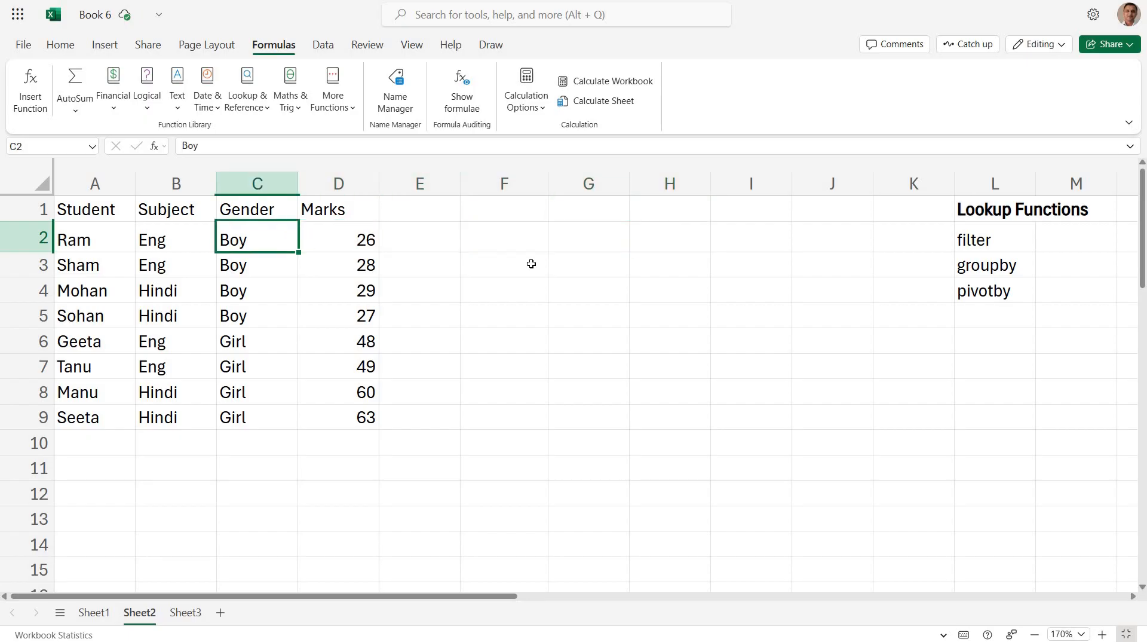
{"action": "key", "text": "Right"}
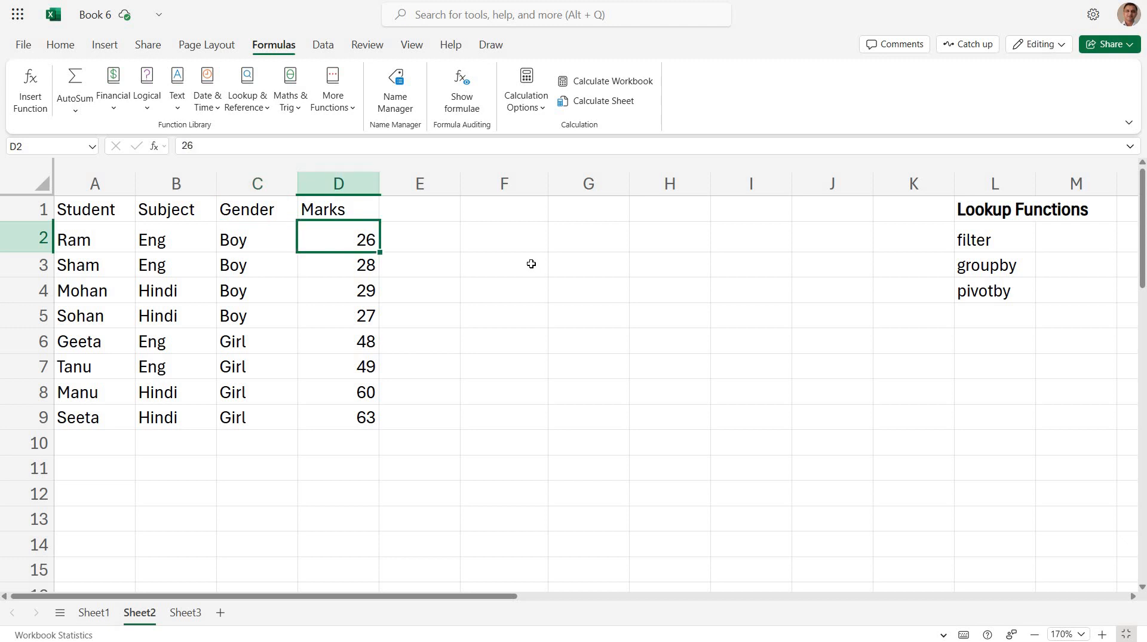
{"action": "key", "text": "Down"}
{"action": "key", "text": "Down"}
{"action": "key", "text": "Down"}
{"action": "key", "text": "Down"}
{"action": "key", "text": "Down"}
{"action": "key", "text": "Down"}
{"action": "key", "text": "Down"}
{"action": "key", "text": "Down"}
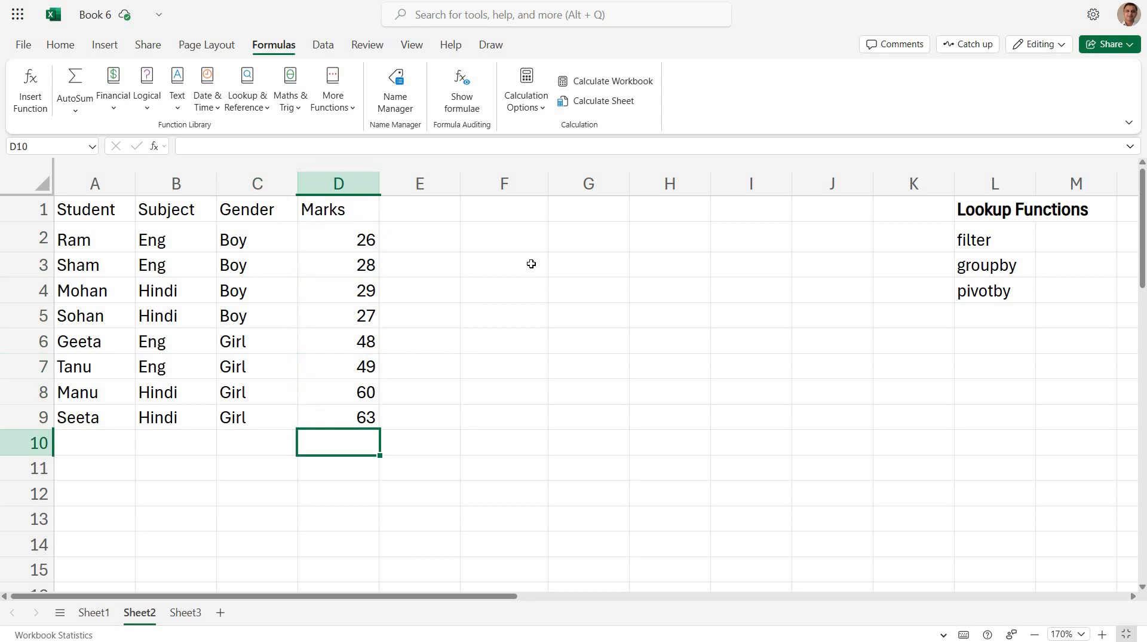
Start an AVERAGEIF formula in cell D10 with the Gender entries C2:C9 as its range
{"action": "type", "text": "=aver"}
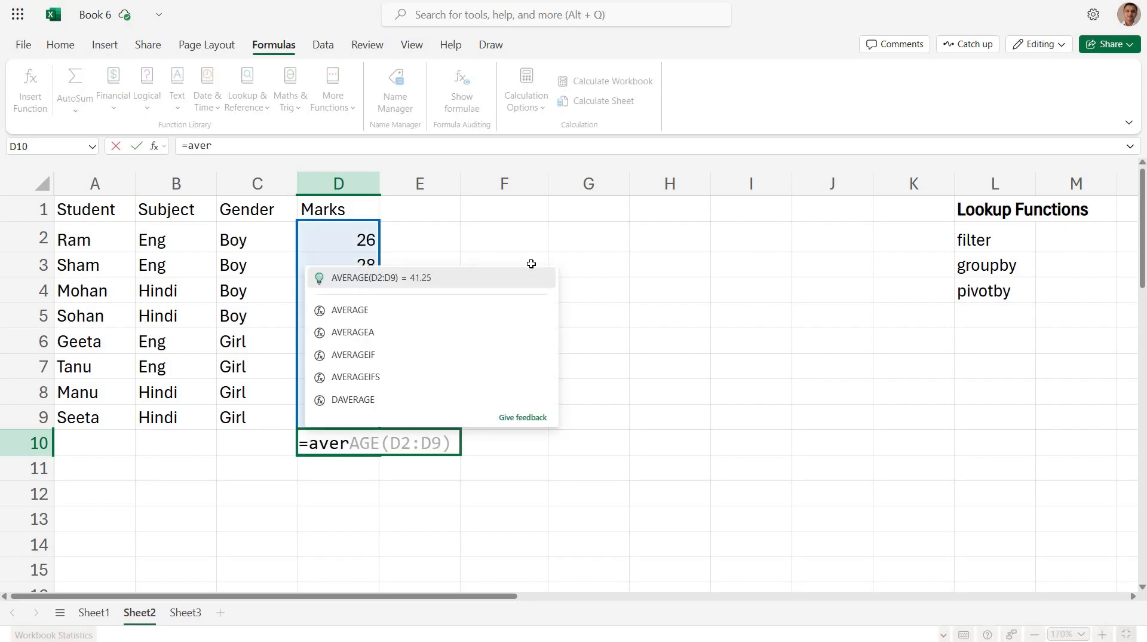
{"action": "key", "text": "Down"}
{"action": "key", "text": "Down"}
{"action": "key", "text": "Down"}
{"action": "key", "text": "Tab"}
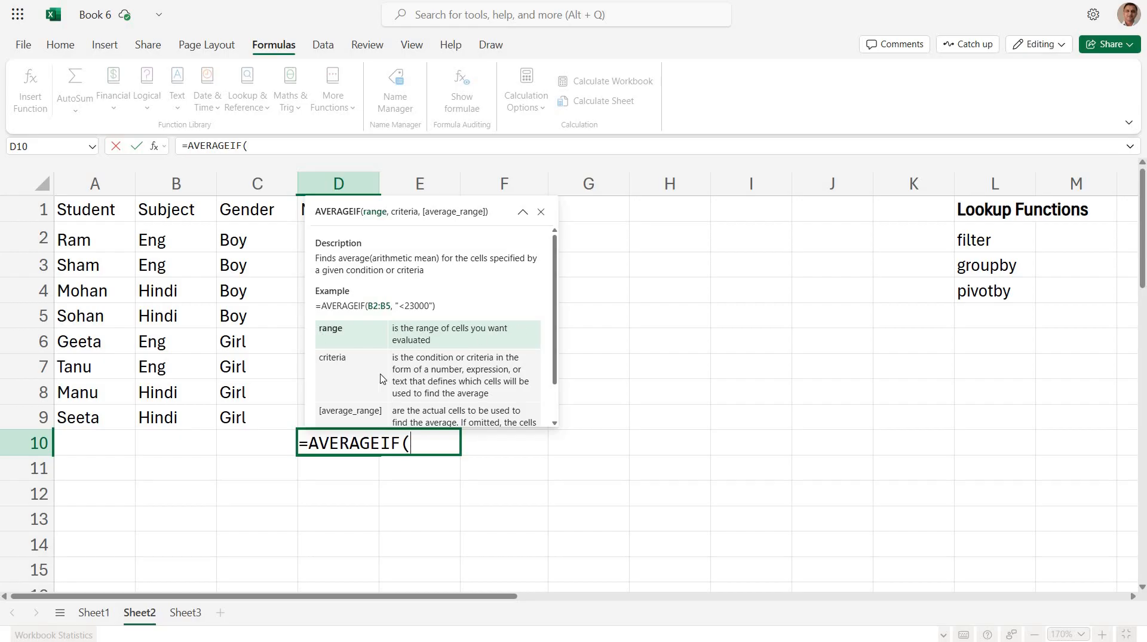
{"action": "left_click_drag", "start_coordinate": [242, 239], "coordinate": [242, 418]}
{"action": "type", "text": ","}
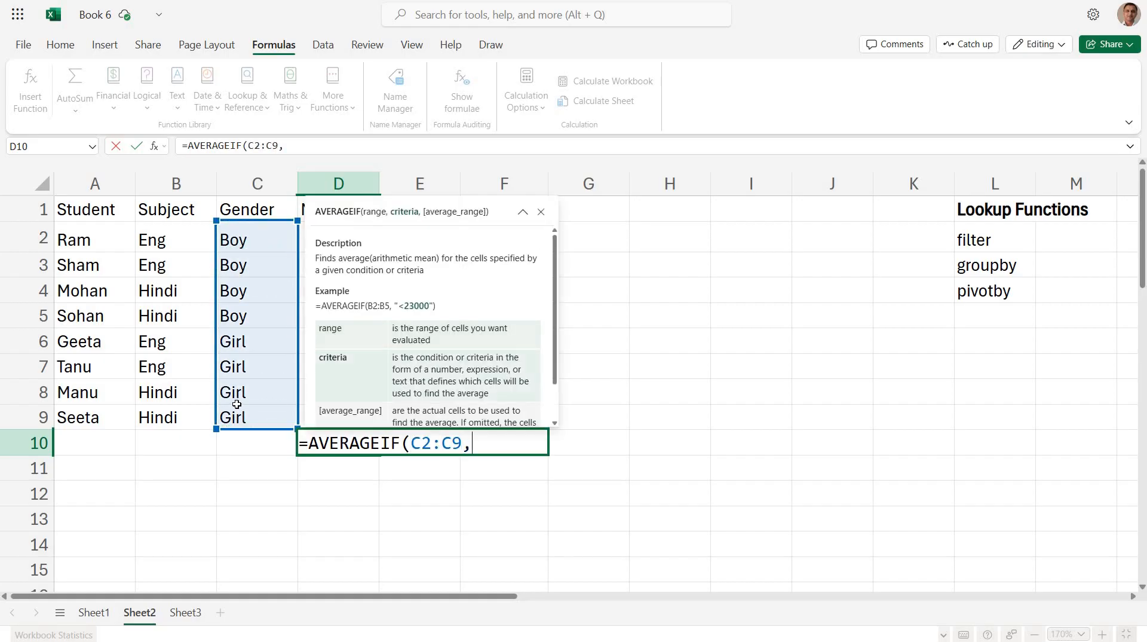
Complete D10's AVERAGEIF formula with the criterion "Boy" and the marks D2:D9 as the average range
{"action": "type", "text": "\"Boy"}
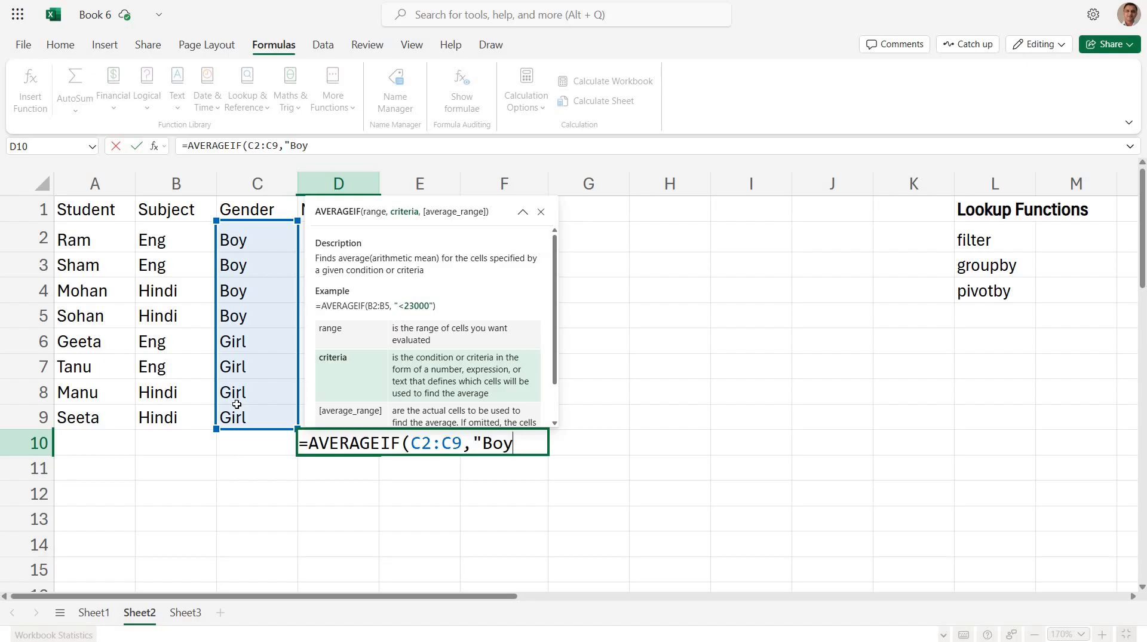
{"action": "type", "text": "\","}
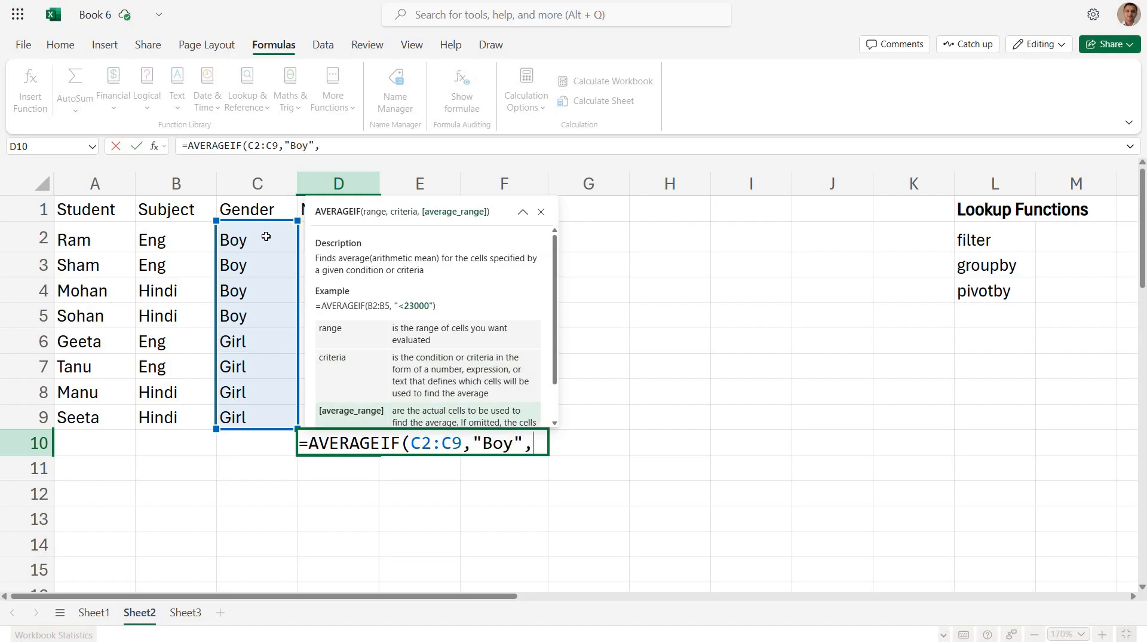
{"action": "left_click", "coordinate": [266, 236]}
{"action": "key", "text": "Right"}
{"action": "key", "text": "ctrl+shift+Down"}
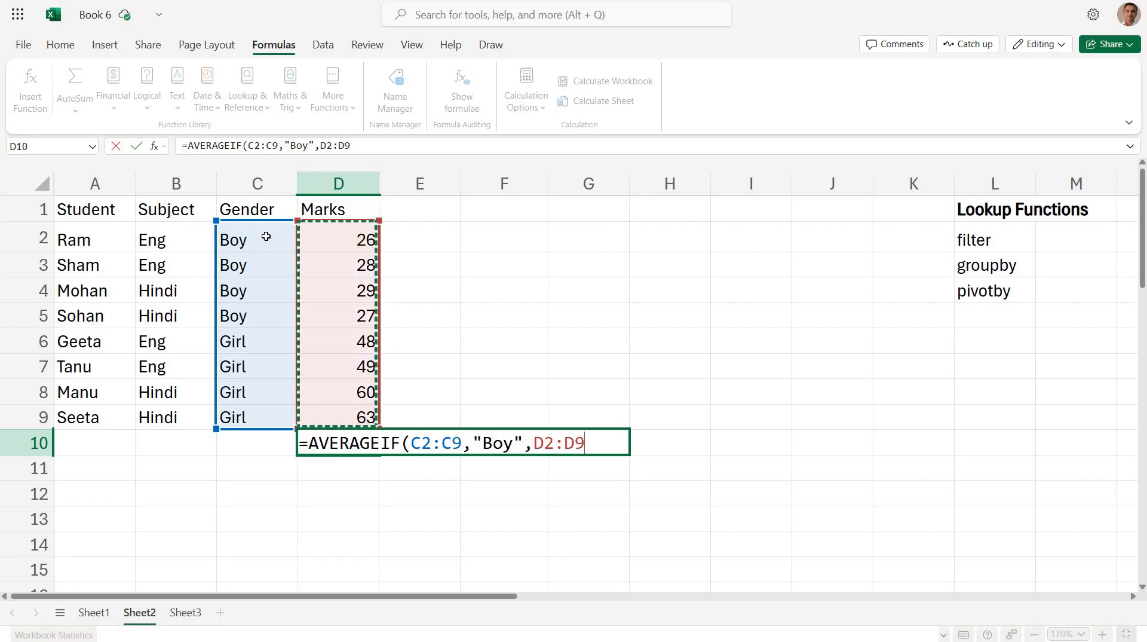
{"action": "type", "text": ")"}
{"action": "key", "text": "Return"}
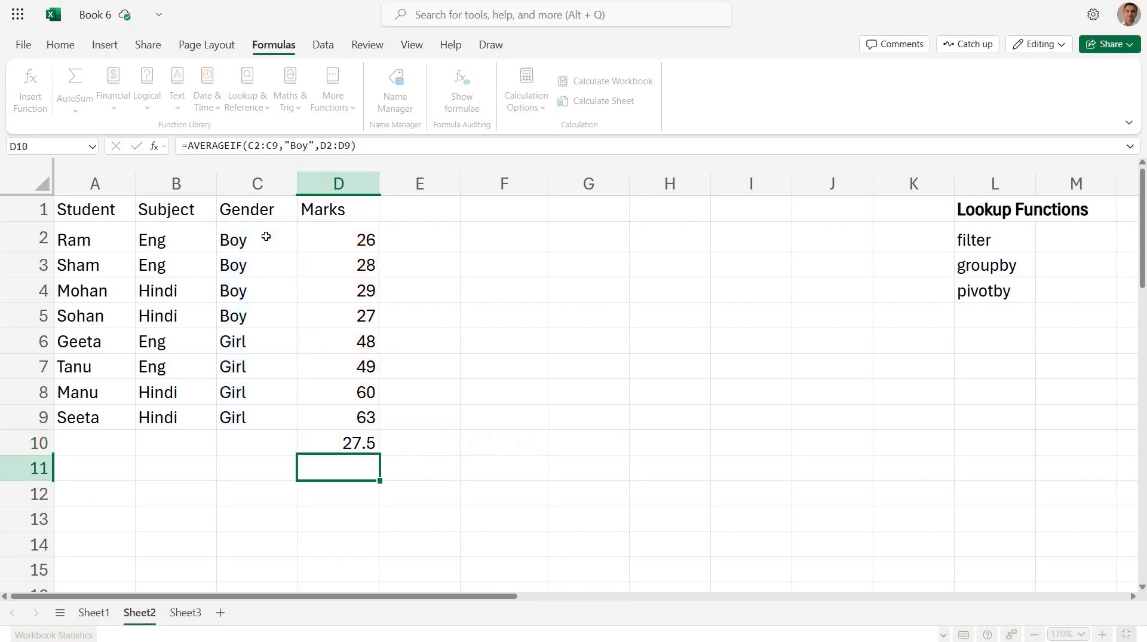
Review the ranges used by the AVERAGEIF formula in D10 and delete it from the cell
{"action": "key", "text": "Up"}
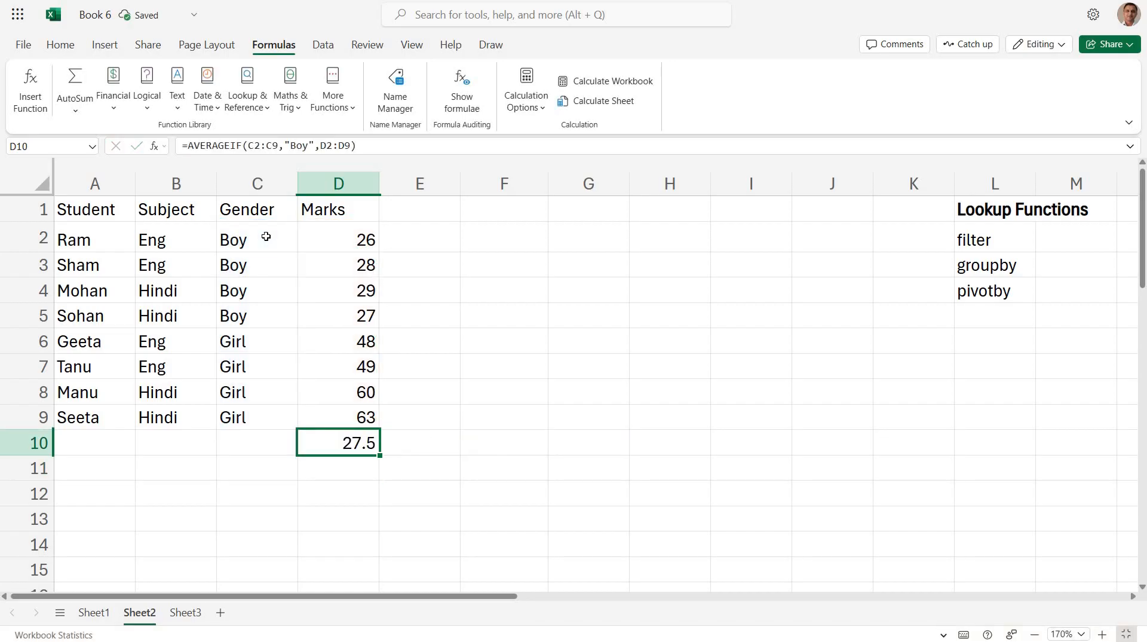
{"action": "key", "text": "F2"}
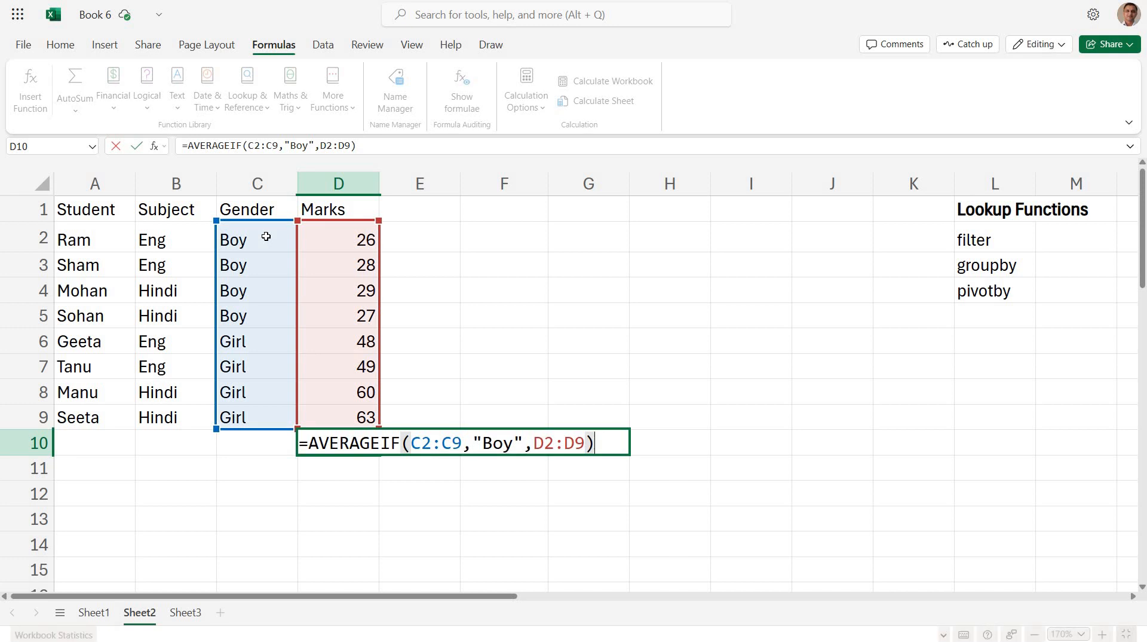
{"action": "key", "text": "Return"}
{"action": "key", "text": "Up"}
{"action": "key", "text": "Delete"}
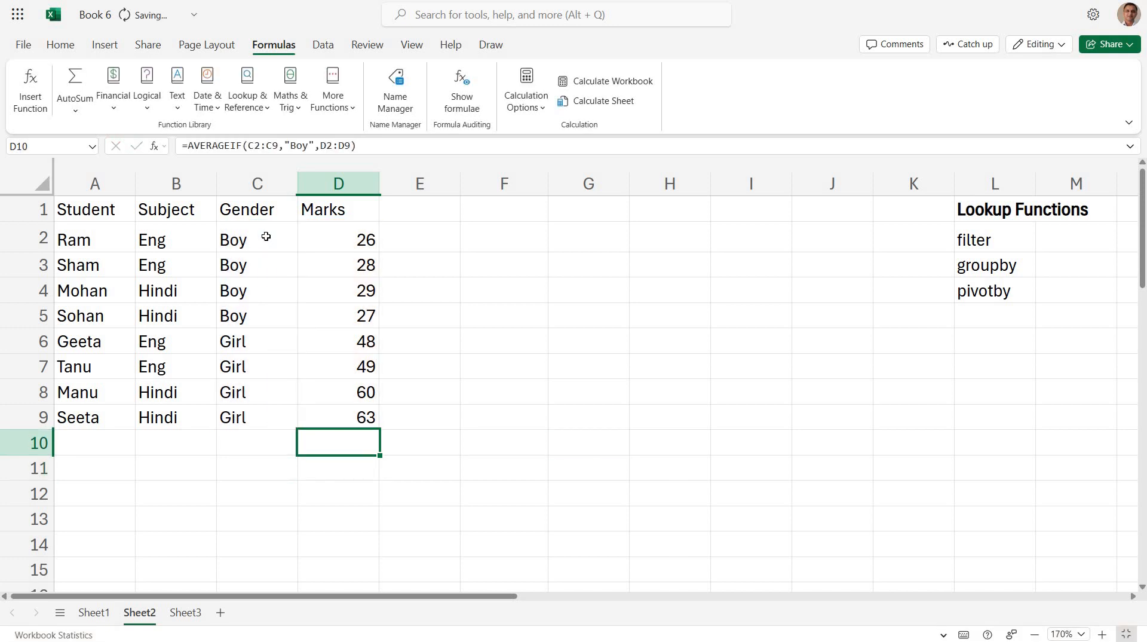
Start a GROUPBY formula in cell F3 with the Gender column C1:C9 as the row fields
{"action": "key", "text": "Right"}
{"action": "key", "text": "Right"}
{"action": "key", "text": "Up"}
{"action": "key", "text": "Up"}
{"action": "key", "text": "Up"}
{"action": "key", "text": "Up"}
{"action": "key", "text": "Up"}
{"action": "key", "text": "Up"}
{"action": "key", "text": "Up"}
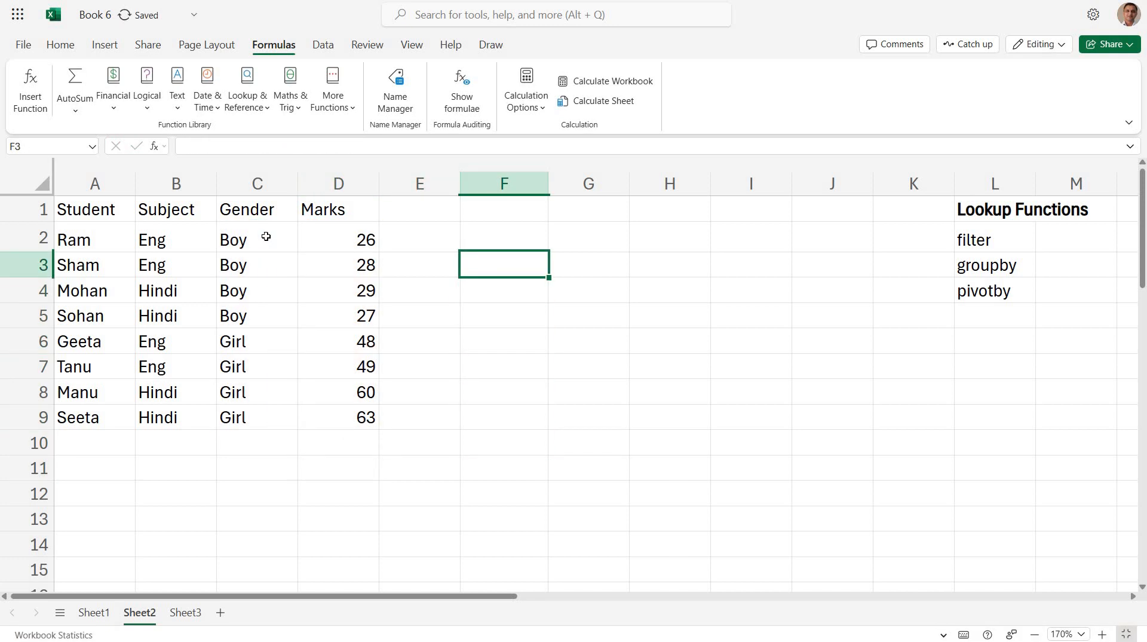
{"action": "type", "text": "=group"}
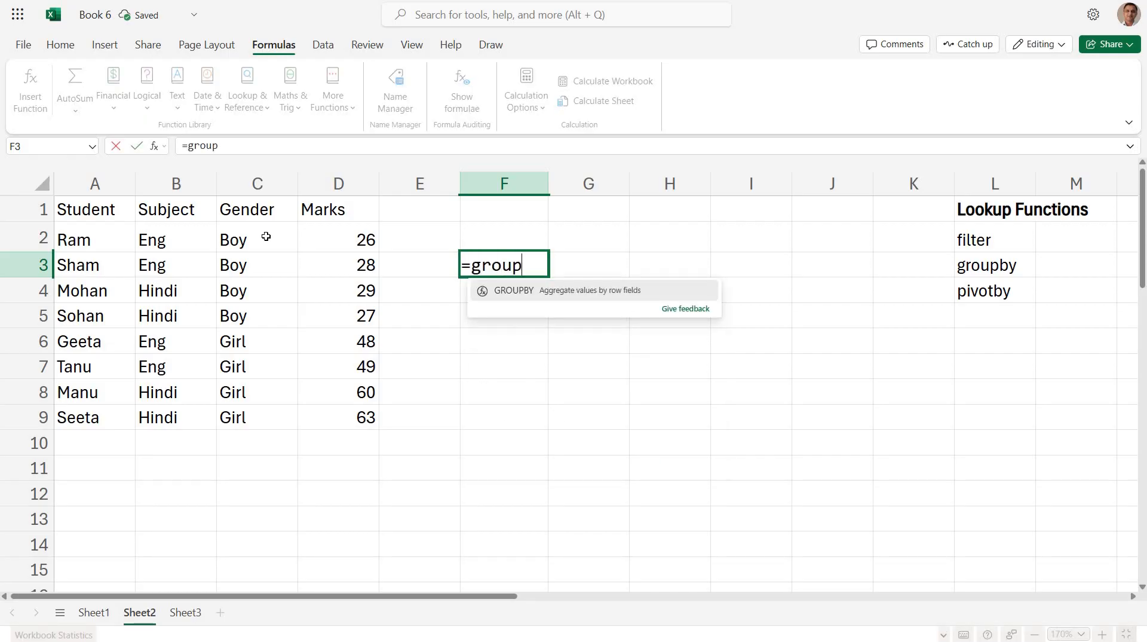
{"action": "key", "text": "Tab"}
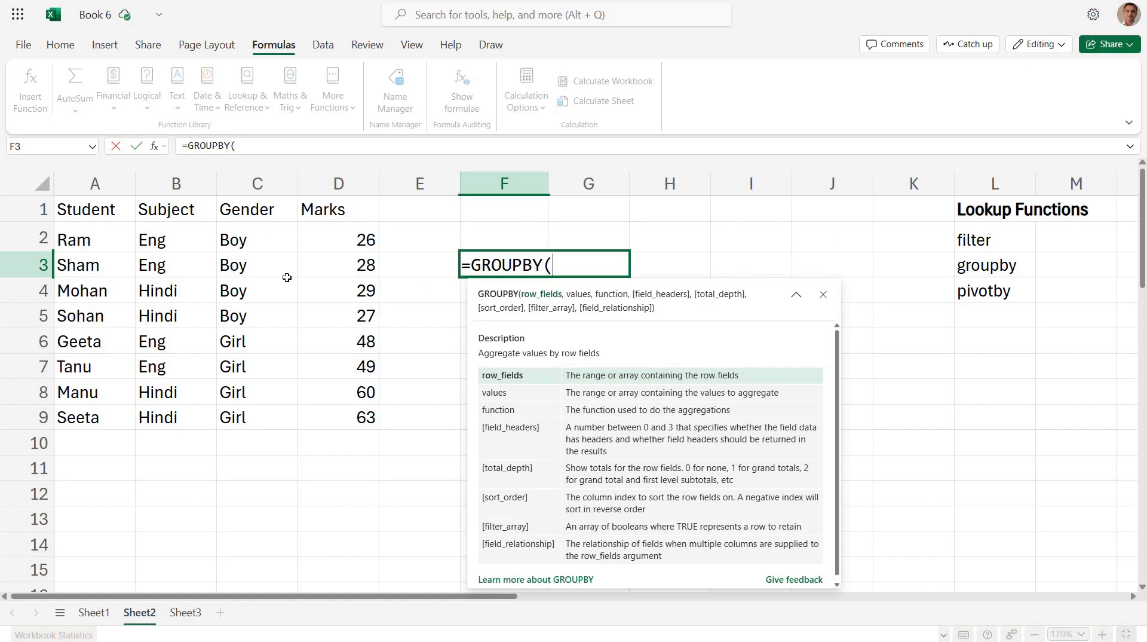
{"action": "left_click_drag", "start_coordinate": [245, 209], "coordinate": [236, 414]}
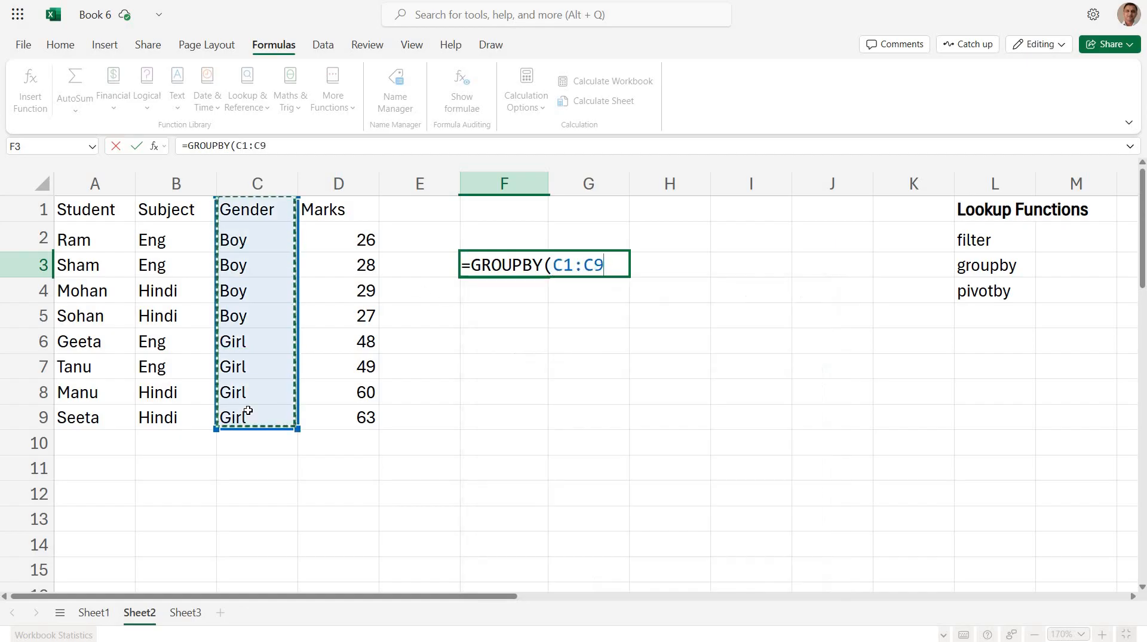
{"action": "type", "text": ","}
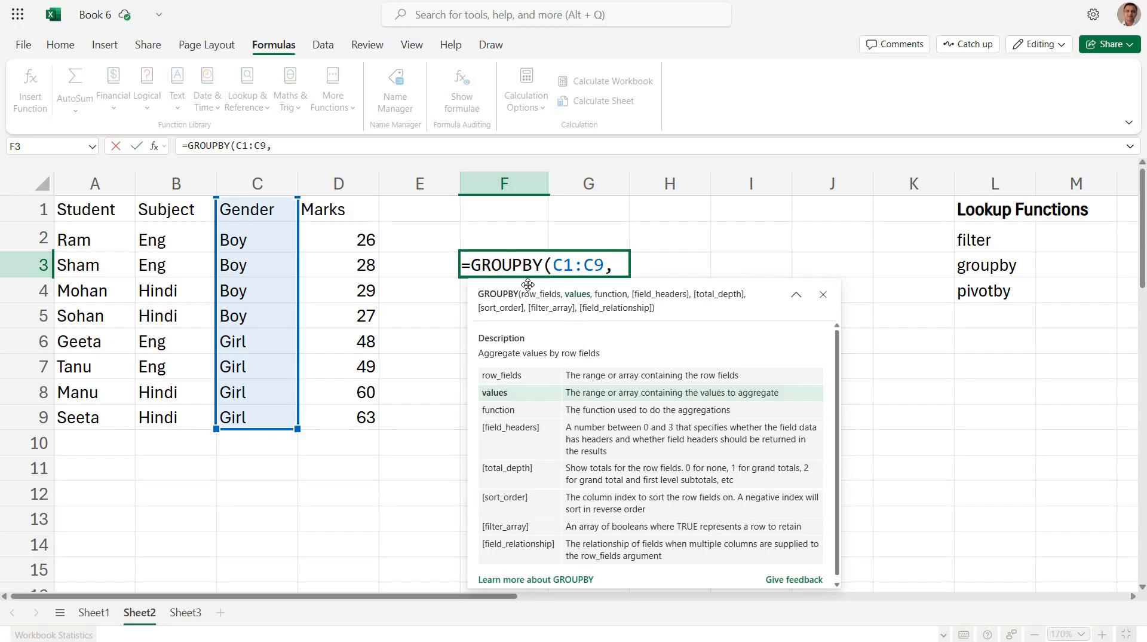
Complete F3's GROUPBY formula with the Marks column D1:D9 as the values and SUM as the function
{"action": "left_click_drag", "start_coordinate": [334, 211], "coordinate": [361, 418]}
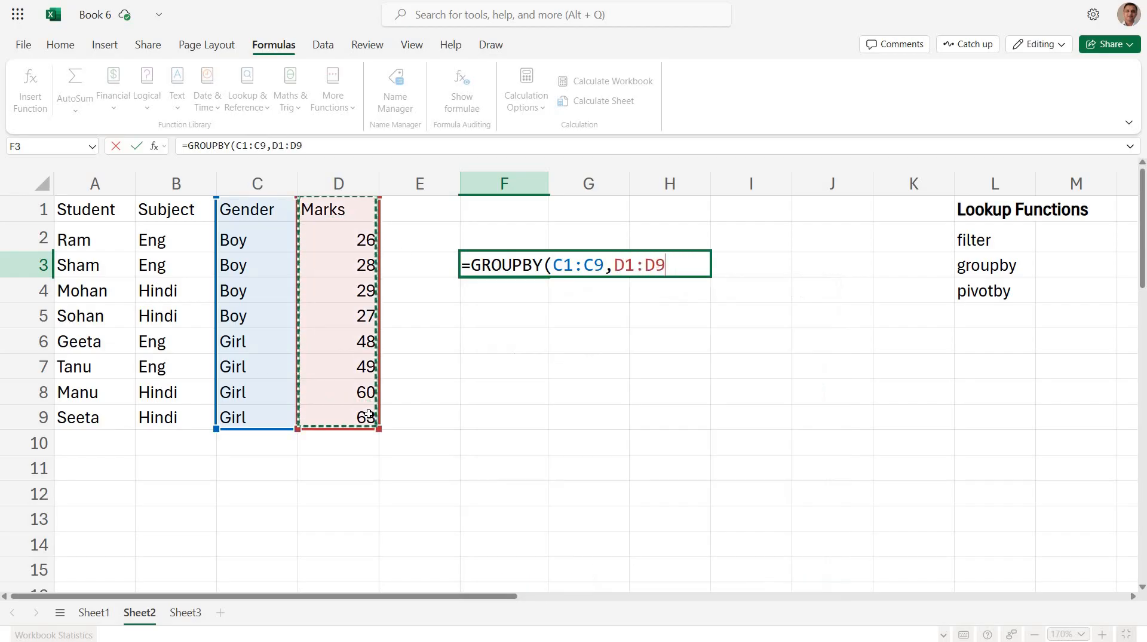
{"action": "type", "text": ","}
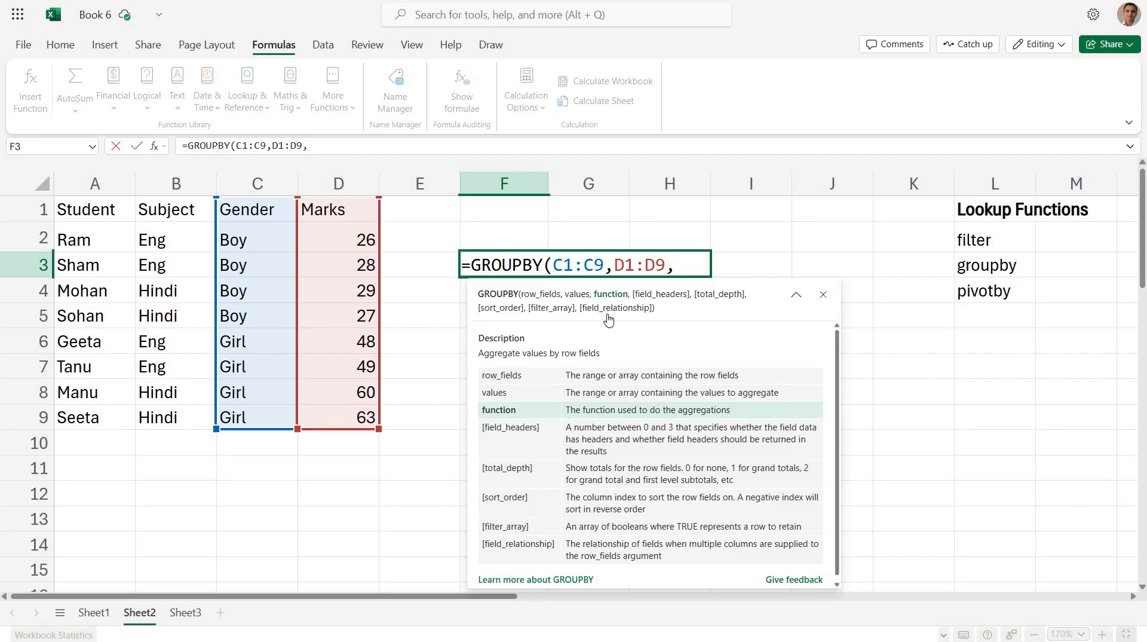
{"action": "type", "text": "sum)"}
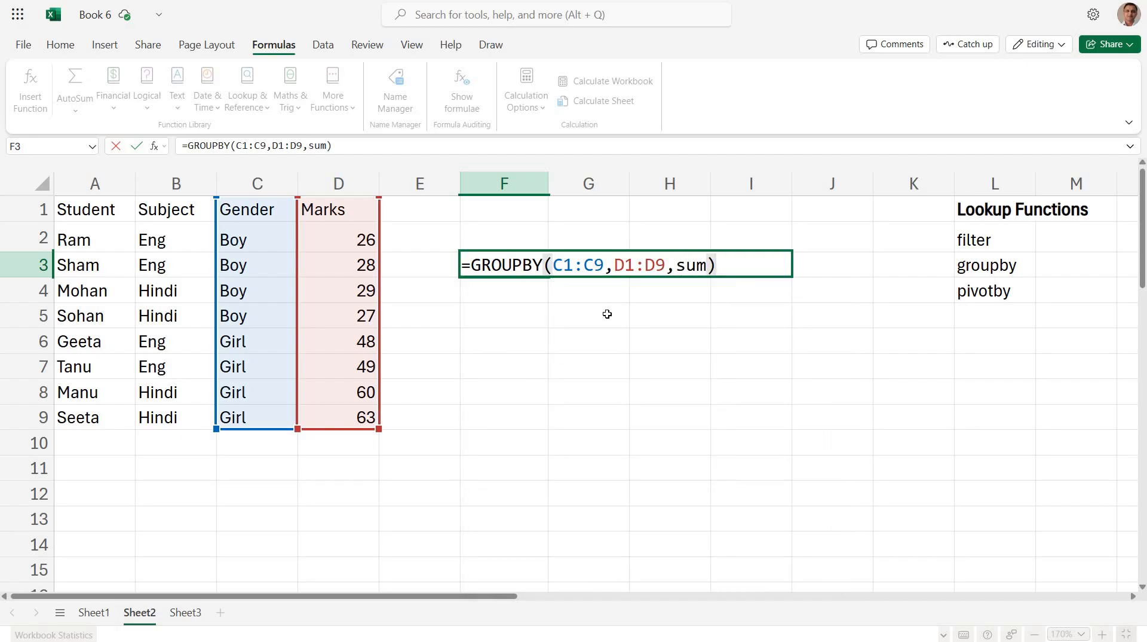
{"action": "key", "text": "Return"}
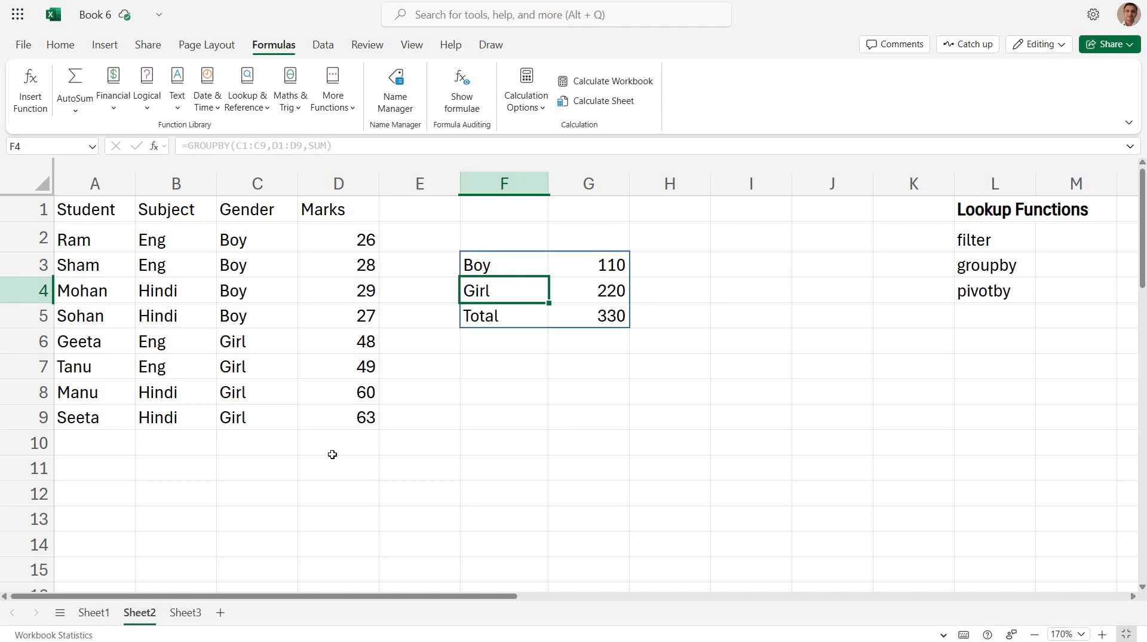
Replace SUM with AVERAGE as the aggregation function in F3's GROUPBY formula
{"action": "key", "text": "Up"}
{"action": "key", "text": "F2"}
{"action": "key", "text": "Left"}
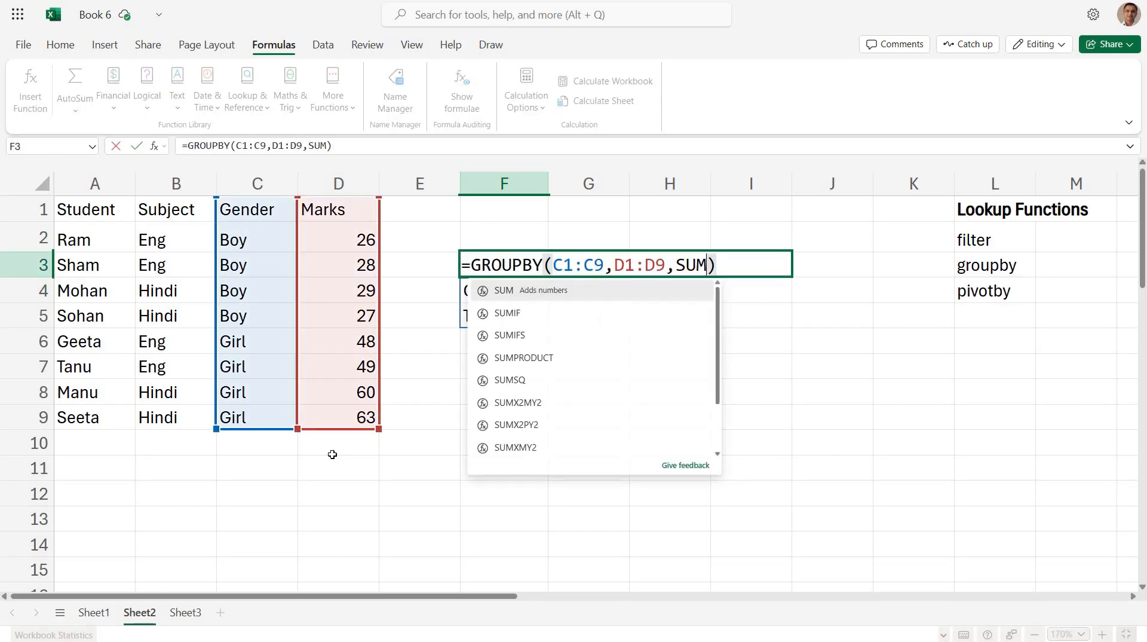
{"action": "key", "text": "BackSpace"}
{"action": "key", "text": "BackSpace"}
{"action": "key", "text": "BackSpace"}
{"action": "type", "text": "average"}
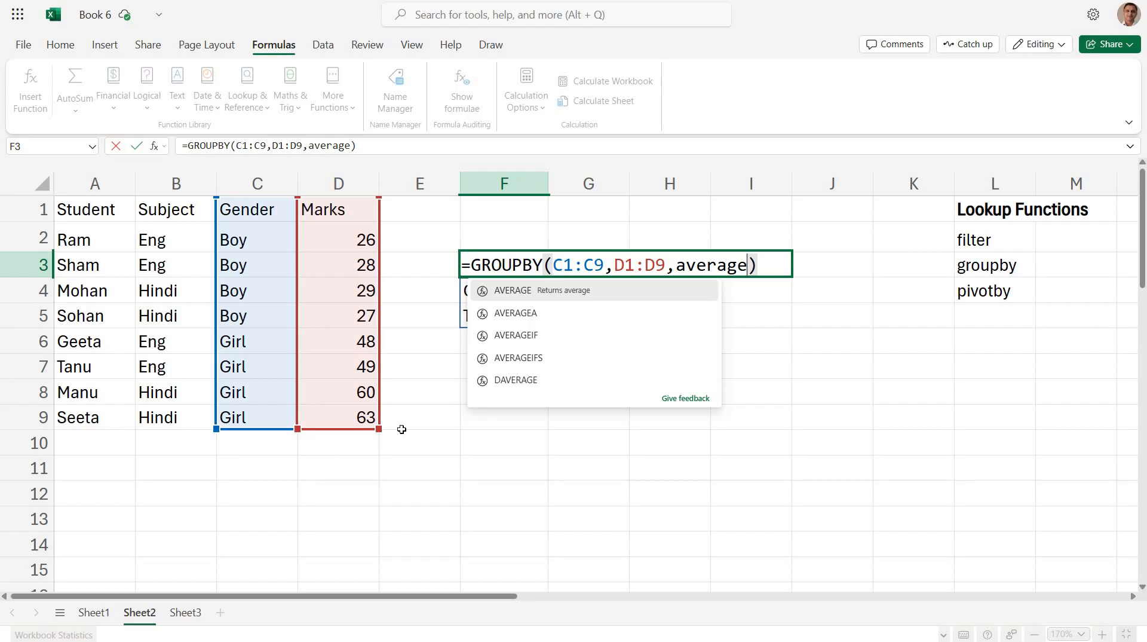
{"action": "key", "text": "Down"}
{"action": "key", "text": "Down"}
{"action": "key", "text": "Down"}
{"action": "key", "text": "Escape"}
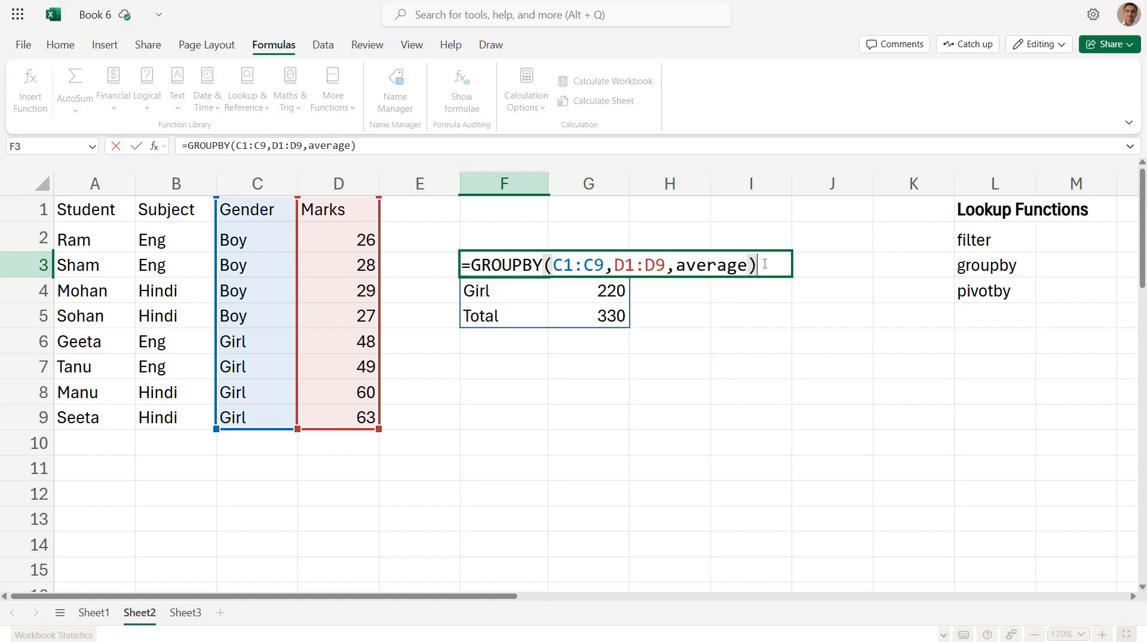
{"action": "key", "text": "Return"}
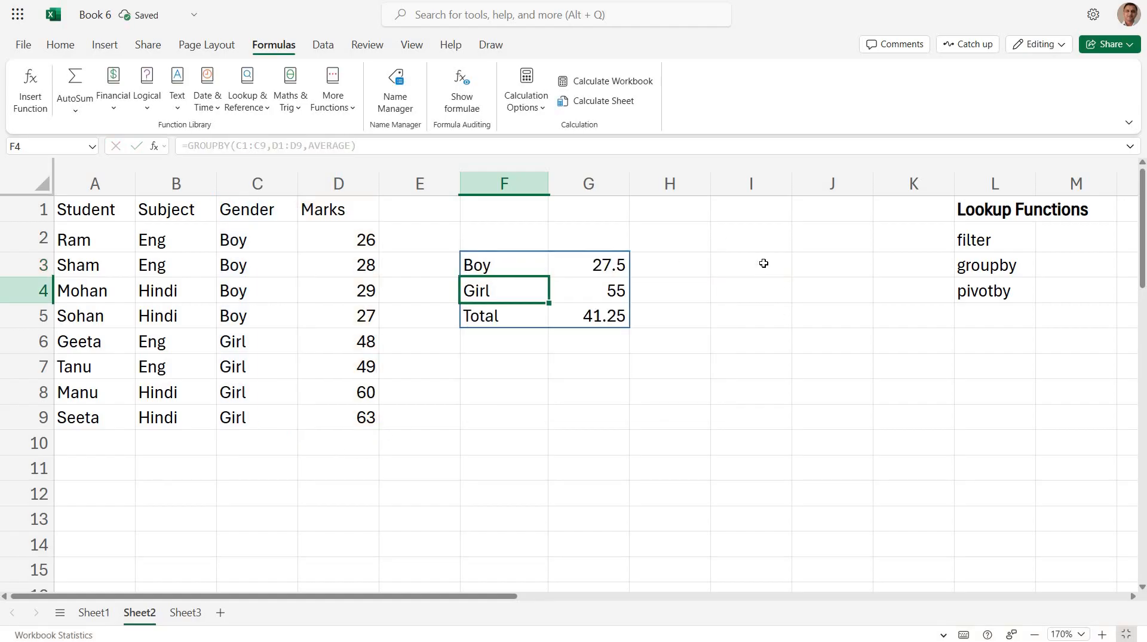
Add a sort order of -1 to F3's GROUPBY formula, leaving the field headers and total depth arguments empty
{"action": "key", "text": "Up"}
{"action": "key", "text": "F2"}
{"action": "key", "text": "Left"}
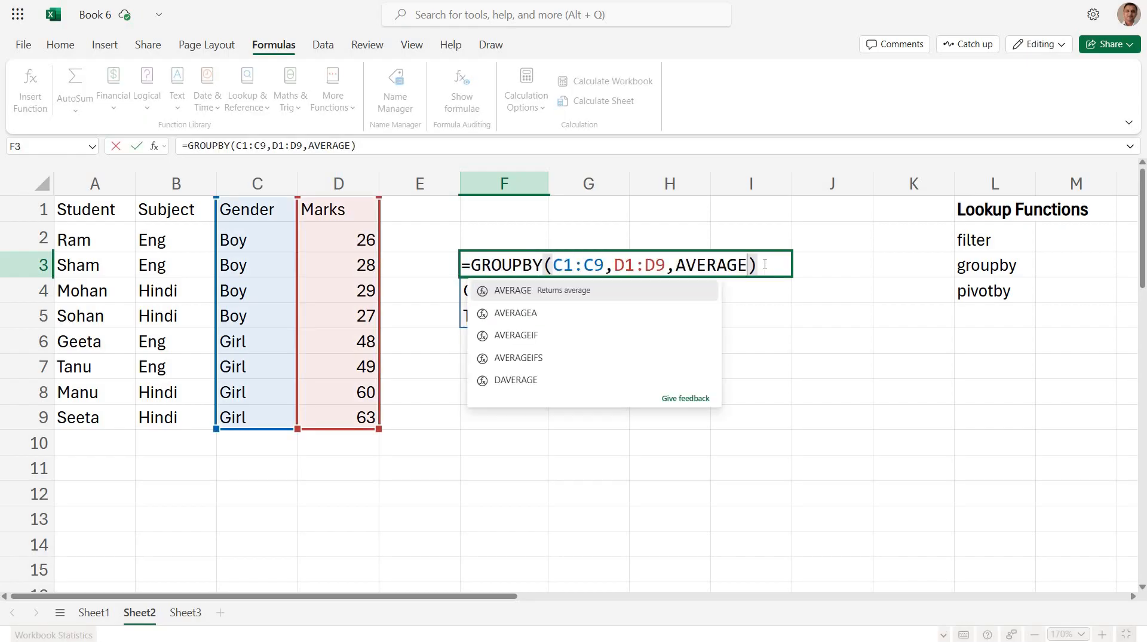
{"action": "type", "text": "."}
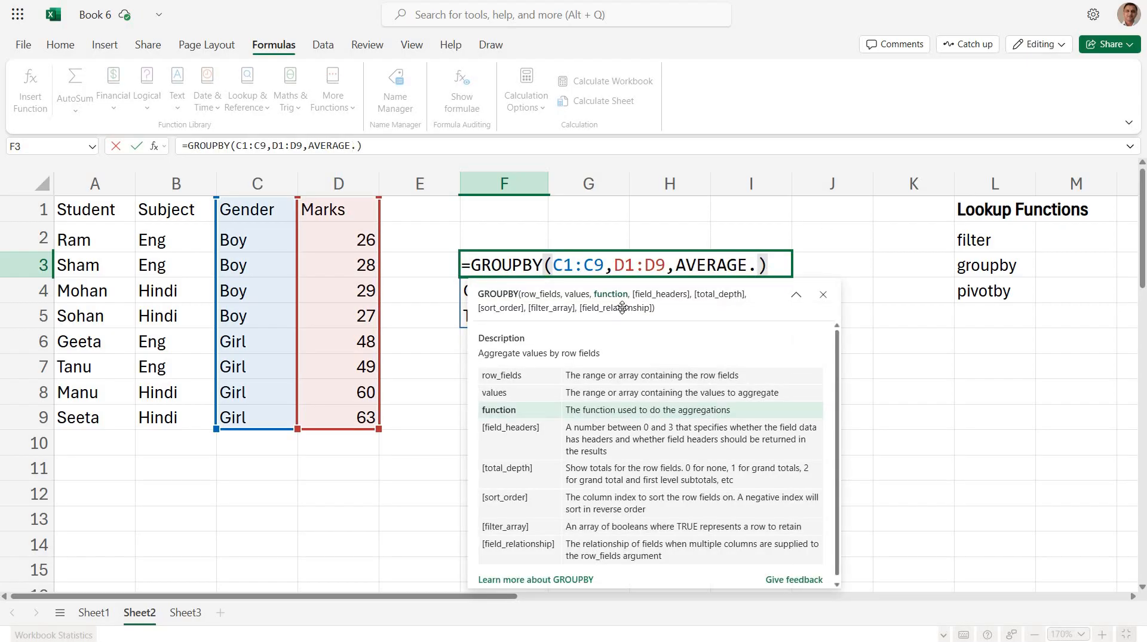
{"action": "type", "text": ","}
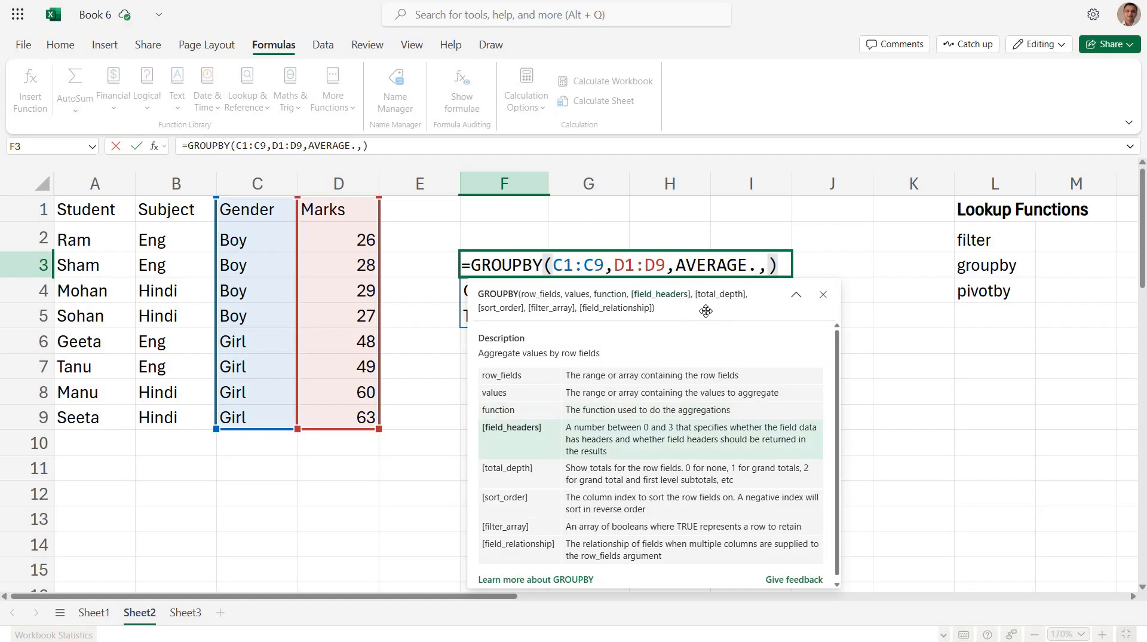
{"action": "key", "text": "BackSpace"}
{"action": "key", "text": "BackSpace"}
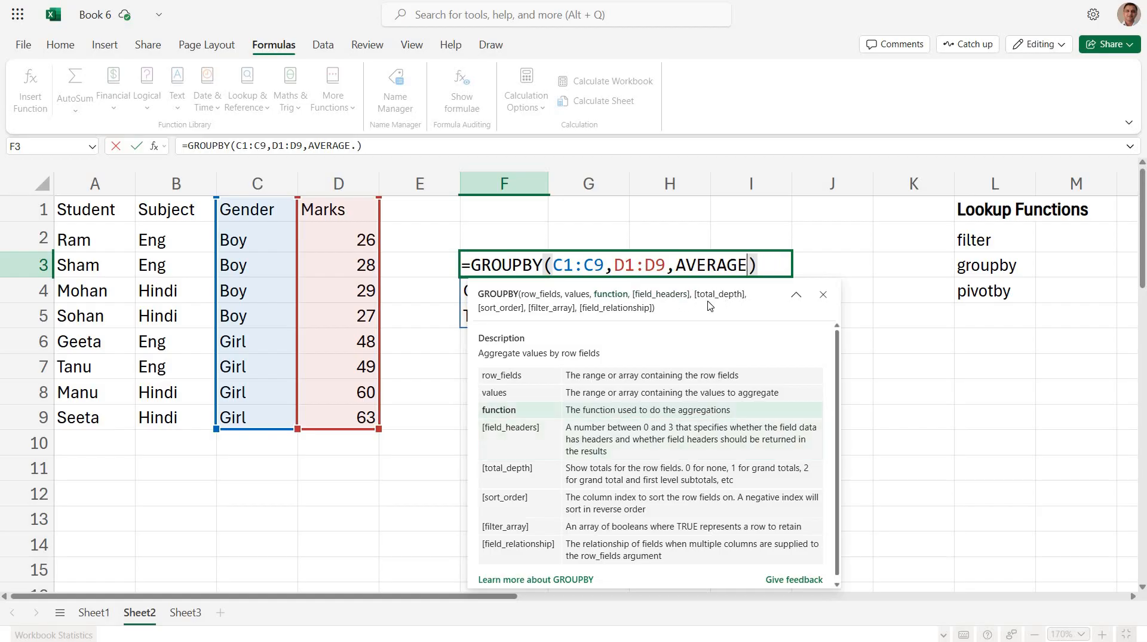
{"action": "type", "text": ","}
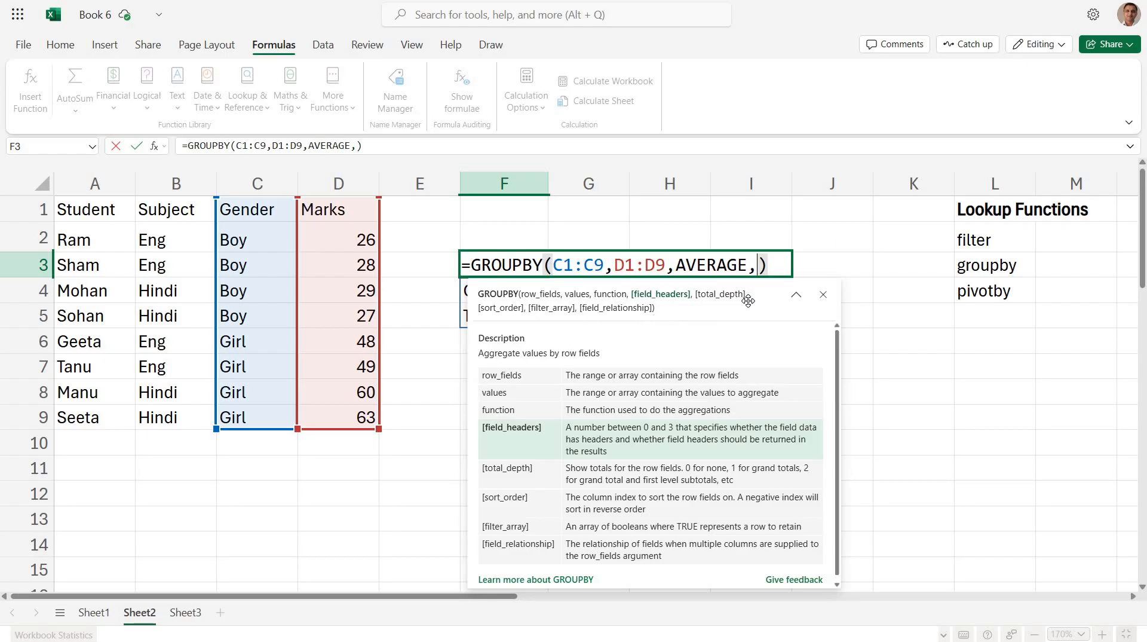
{"action": "type", "text": ",,"}
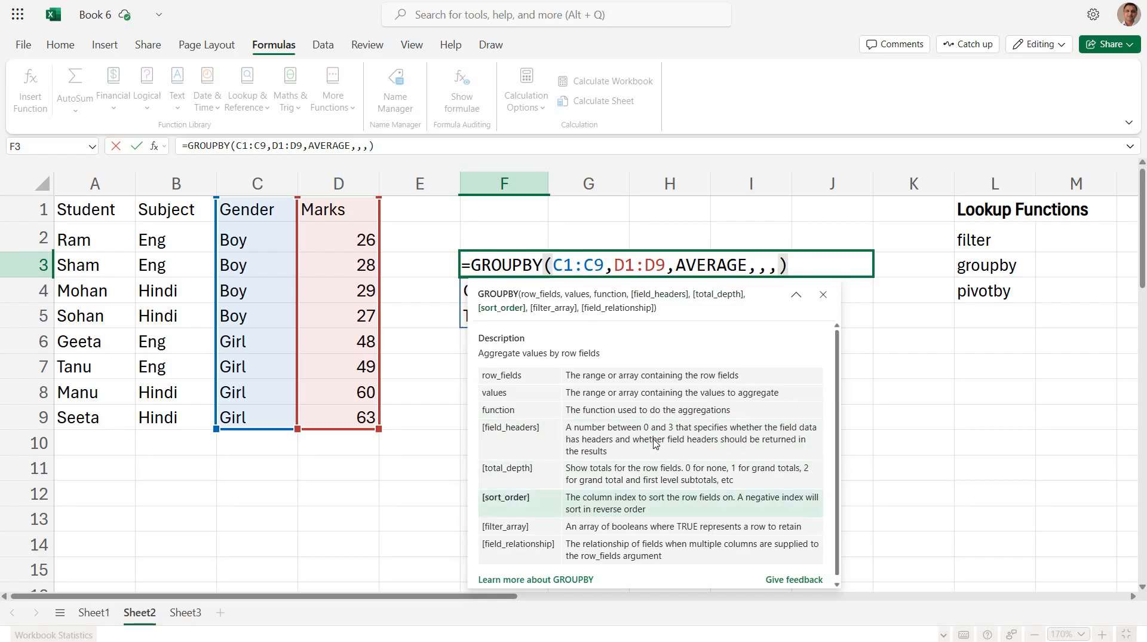
{"action": "type", "text": "-1"}
{"action": "key", "text": "Return"}
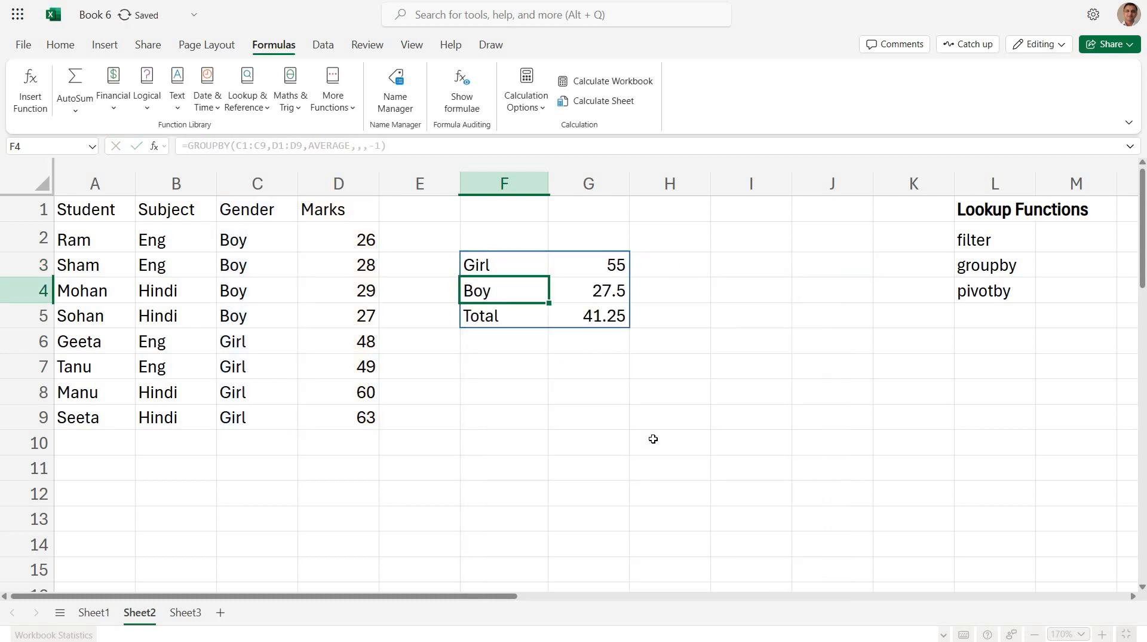
Change the sort order in F3's GROUPBY formula to 1 and check the formula behind the result cells
{"action": "key", "text": "Up"}
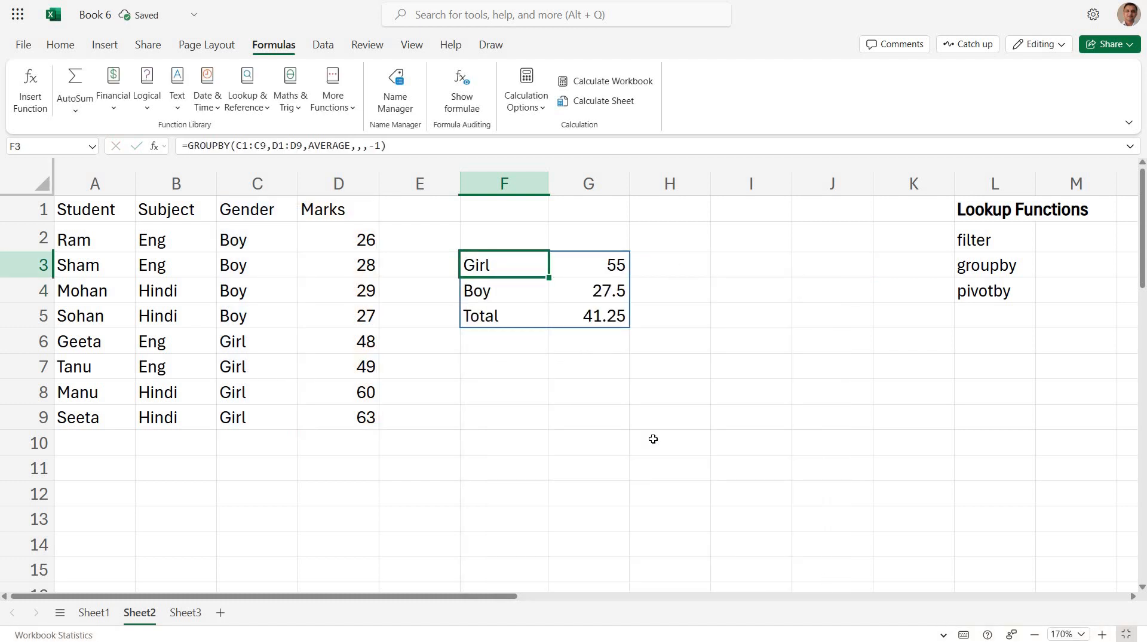
{"action": "key", "text": "F2"}
{"action": "key", "text": "Left"}
{"action": "key", "text": "Left"}
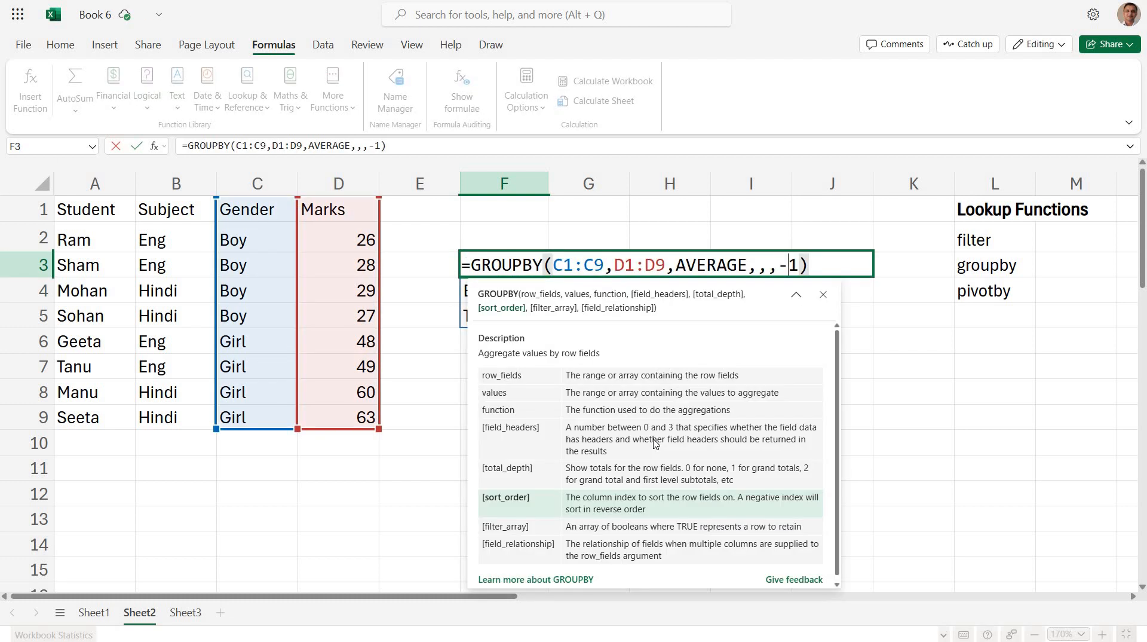
{"action": "key", "text": "BackSpace"}
{"action": "key", "text": "Return"}
{"action": "key", "text": "Up"}
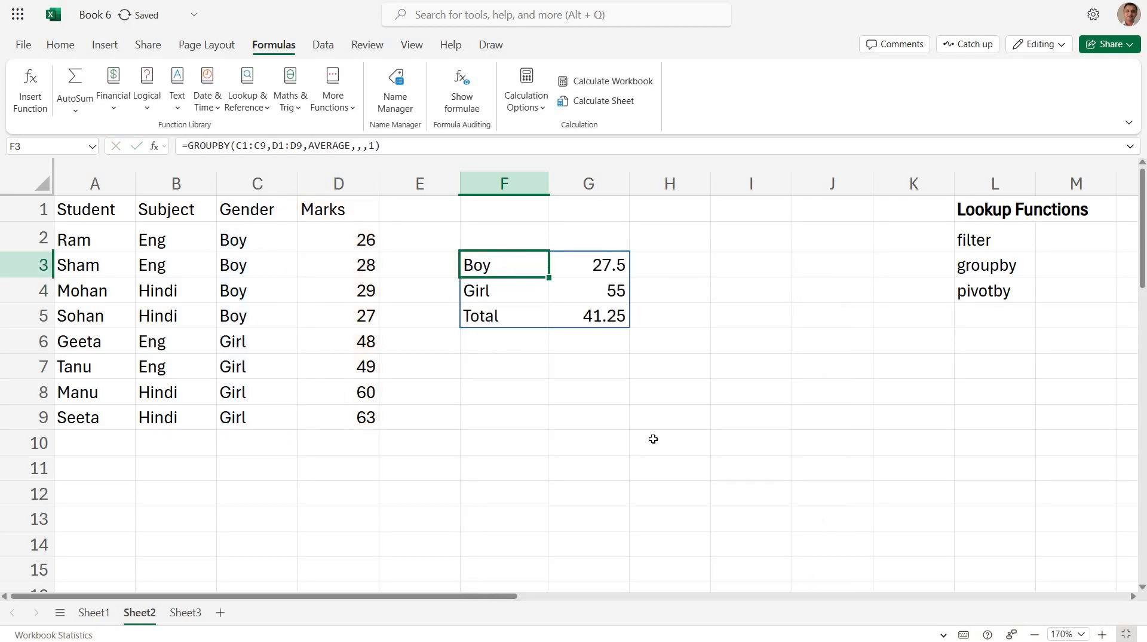
{"action": "key", "text": "Down"}
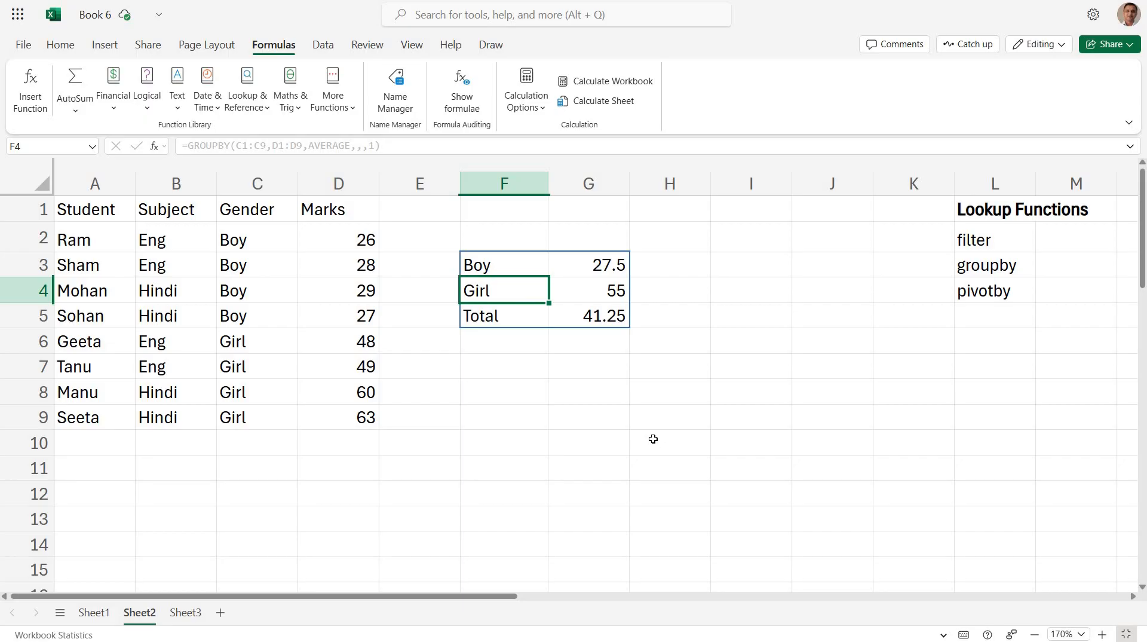
{"action": "key", "text": "Up"}
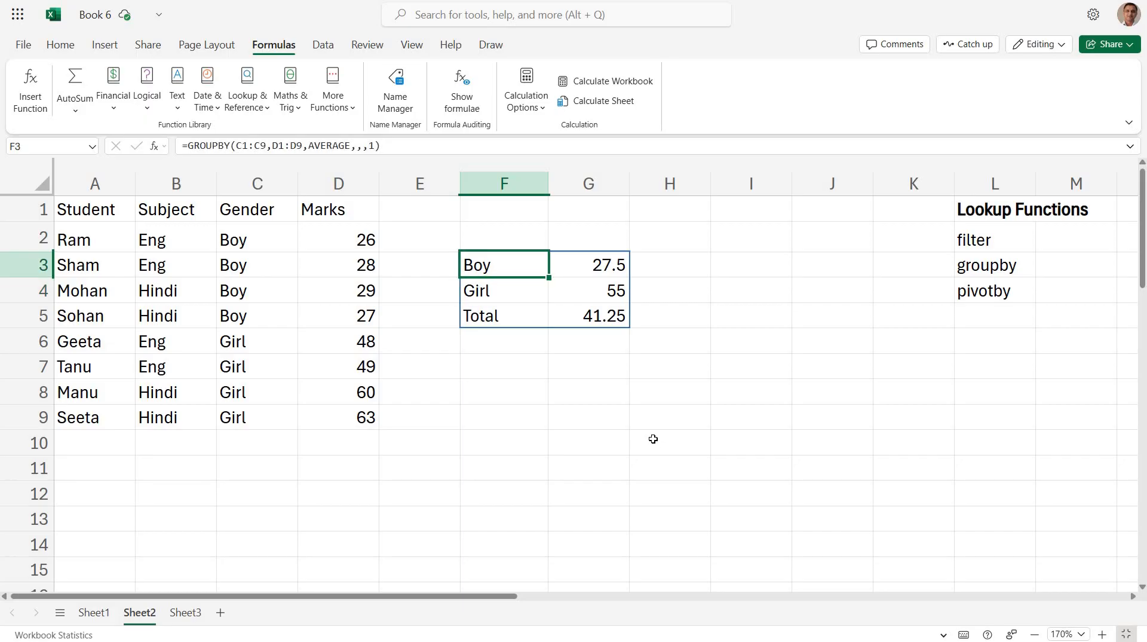
Clear the GROUPBY formula from F3 and enter the row labels Eng and Hindi in B12 and B13
{"action": "key", "text": "Delete"}
{"action": "key", "text": "Down"}
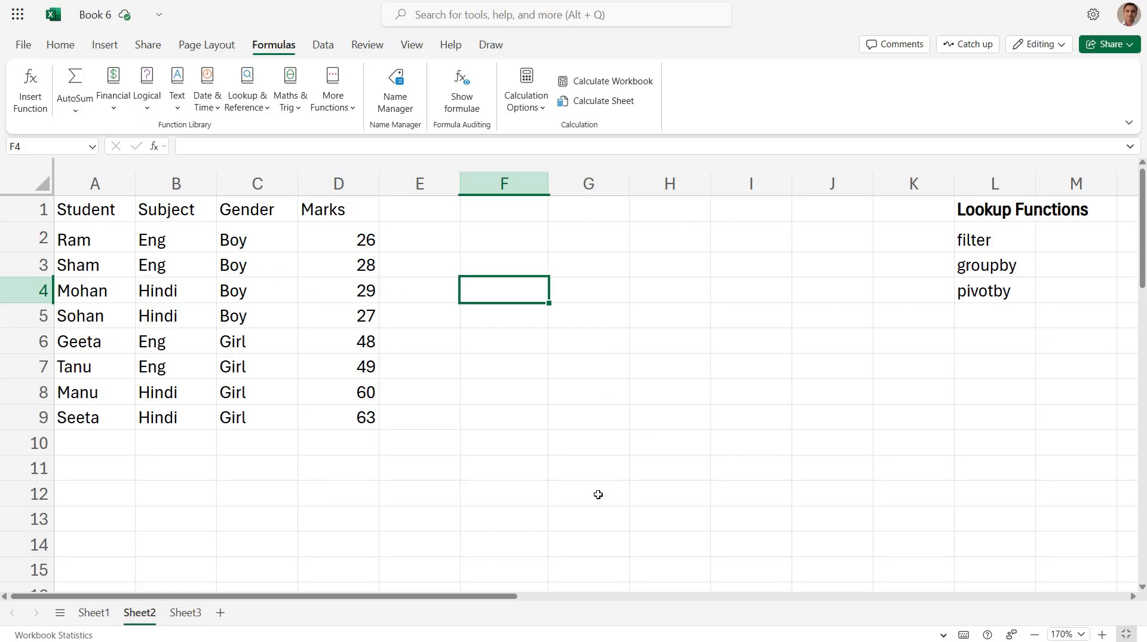
{"action": "left_click", "coordinate": [174, 495]}
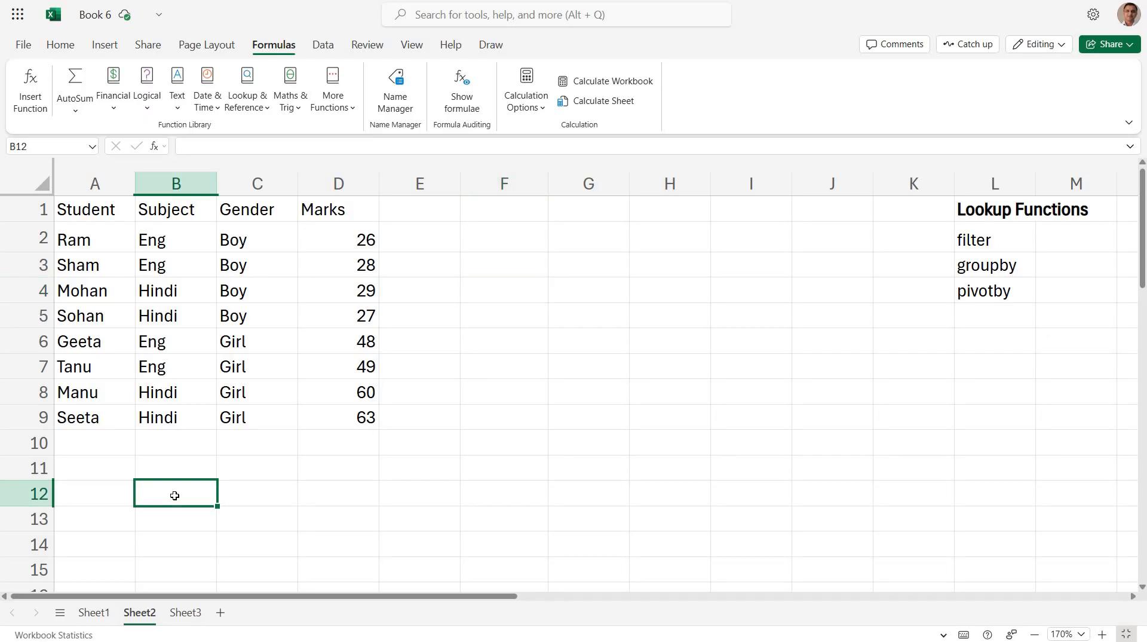
{"action": "type", "text": "Eng"}
{"action": "key", "text": "Return"}
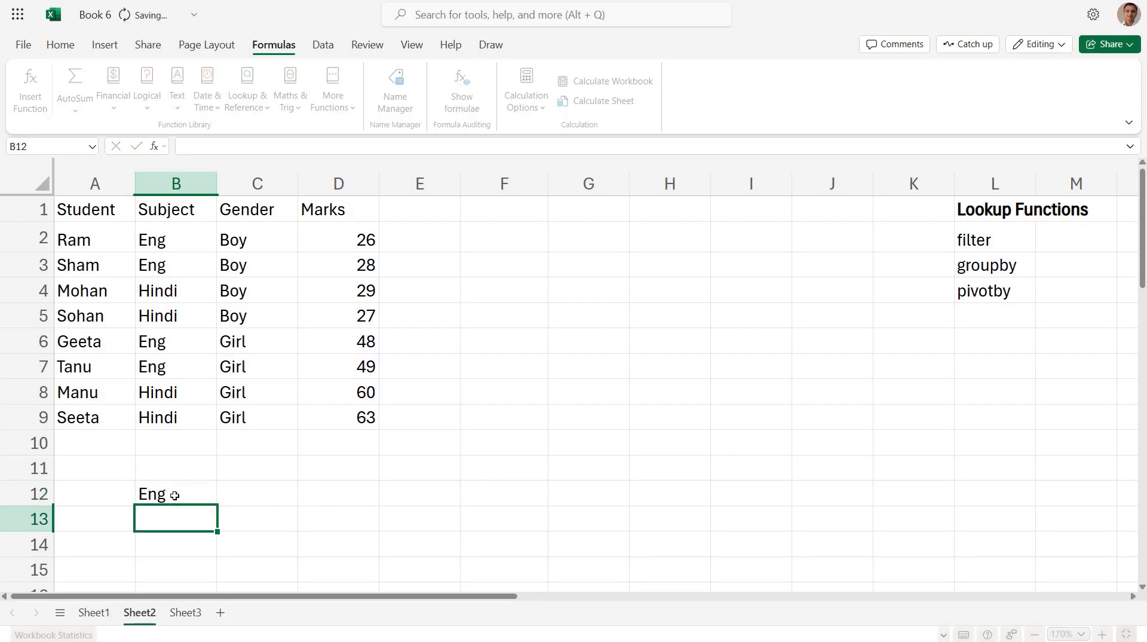
{"action": "type", "text": "Hindi"}
Enter the column labels Boys in C11 and Girls in D11 above the subject labels
{"action": "key", "text": "Right"}
{"action": "key", "text": "Up"}
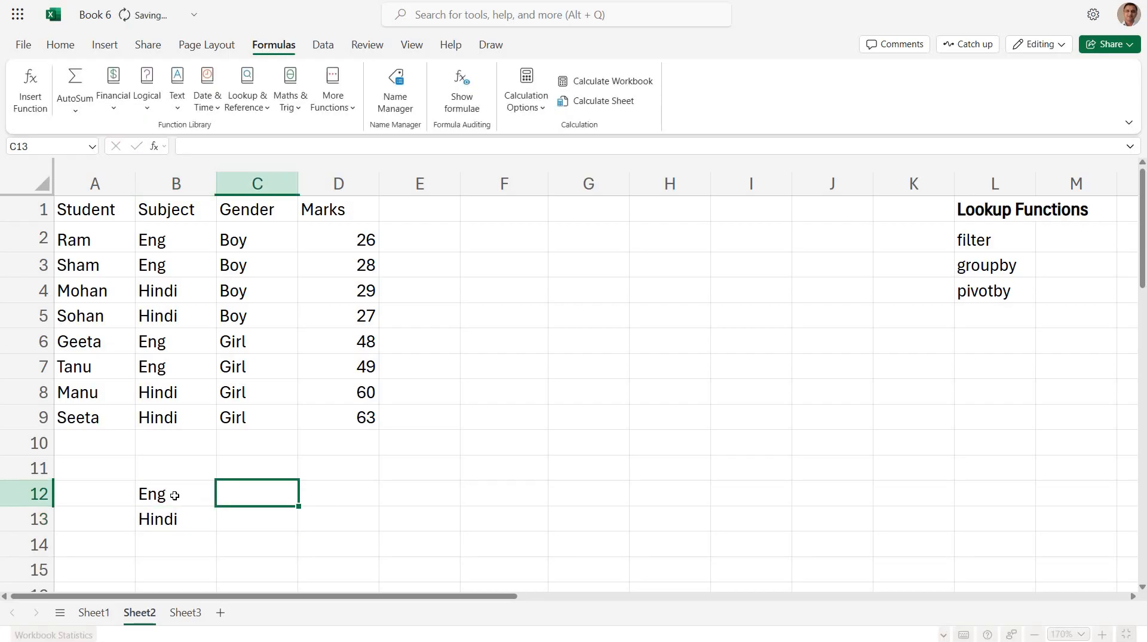
{"action": "key", "text": "Up"}
{"action": "type", "text": "Boys"}
{"action": "key", "text": "Tab"}
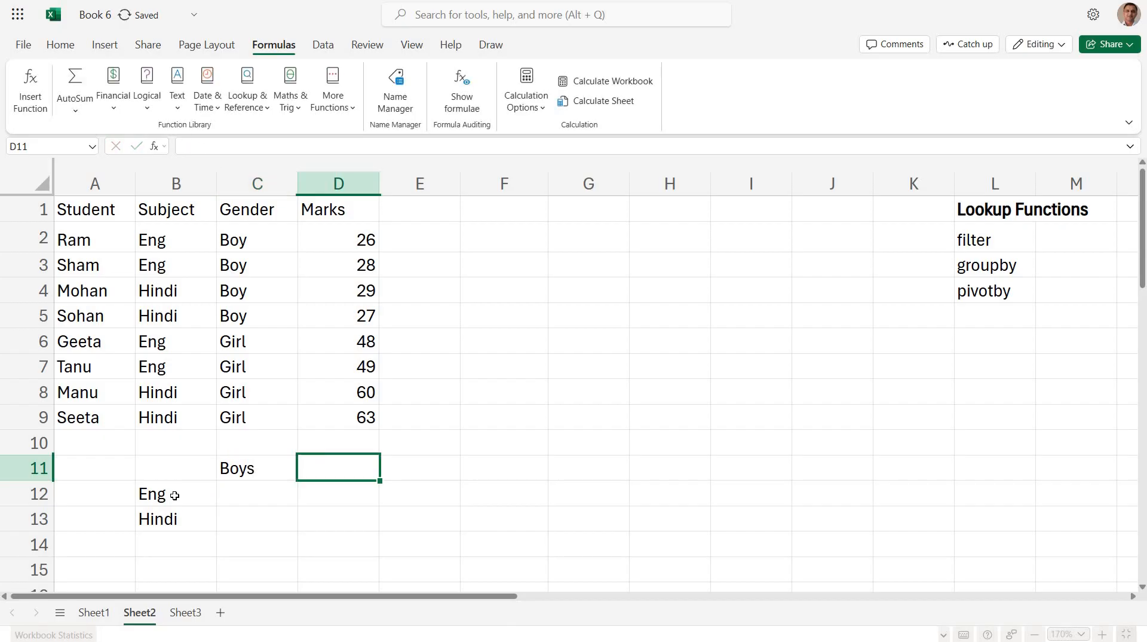
{"action": "type", "text": "Girls"}
{"action": "key", "text": "Return"}
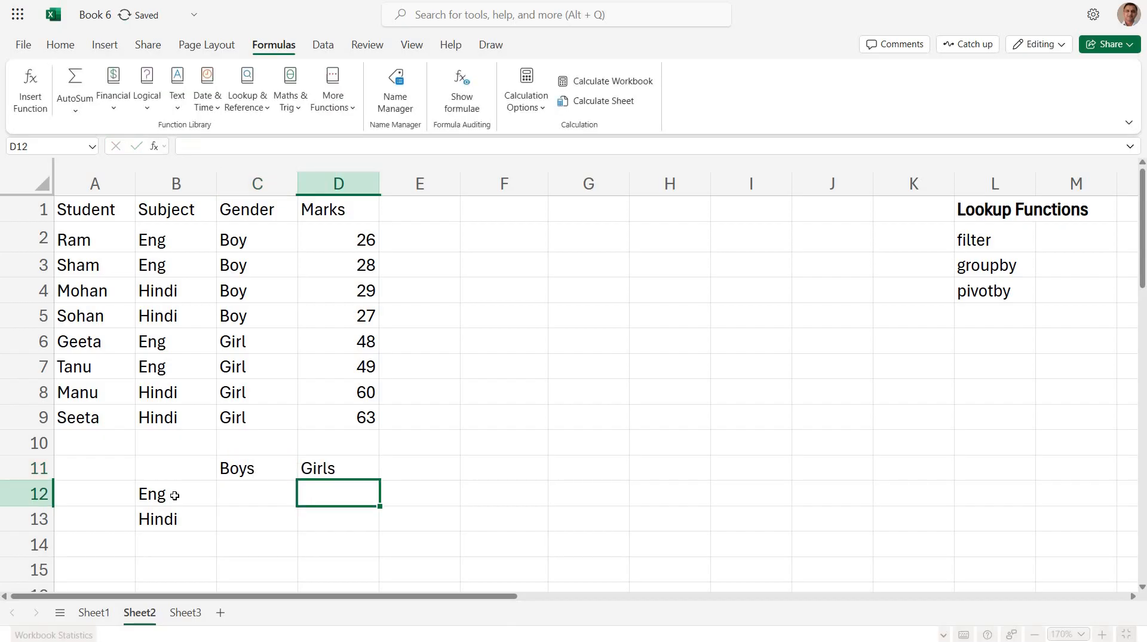
{"action": "key", "text": "Left"}
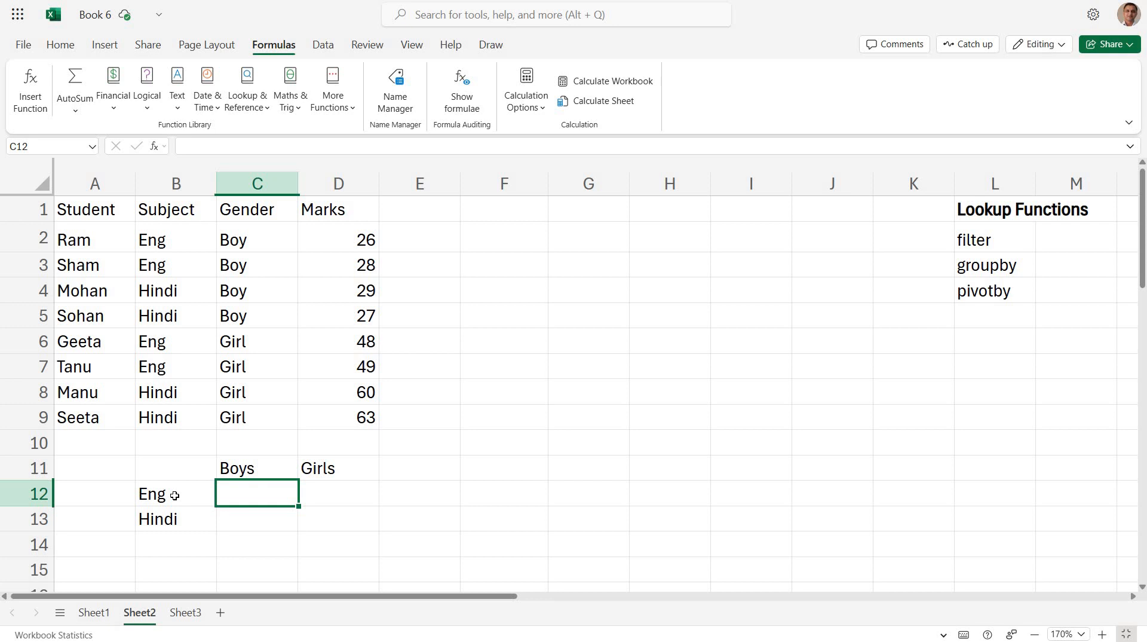
{"action": "type", "text": "=aver"}
{"action": "key", "text": "Tab"}
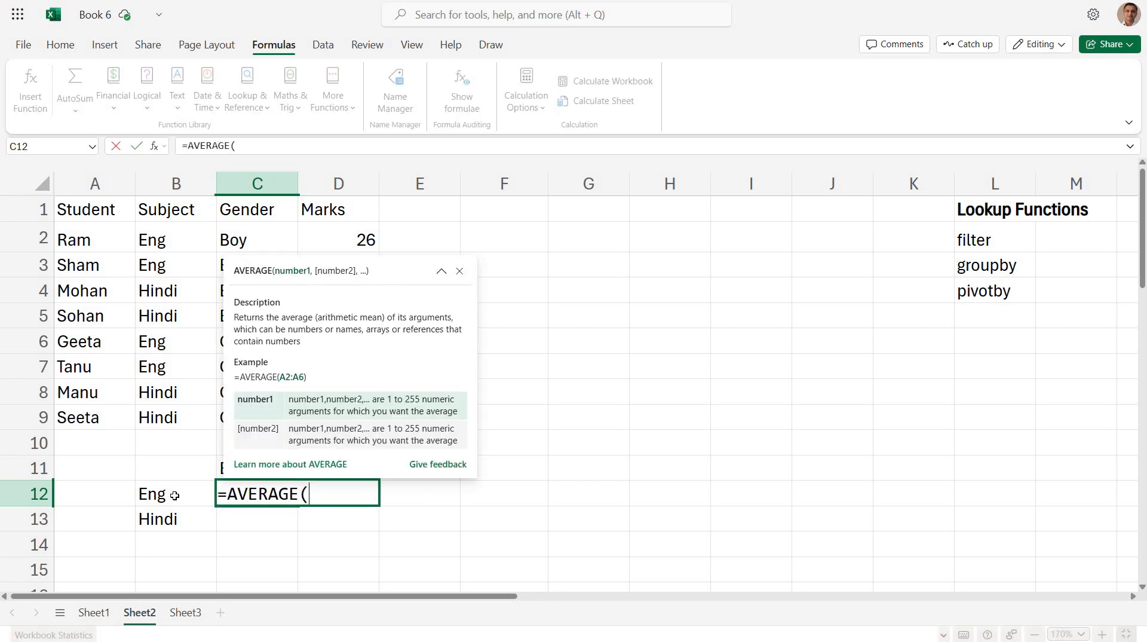
{"action": "key", "text": "BackSpace"}
{"action": "key", "text": "Down"}
{"action": "key", "text": "Down"}
{"action": "key", "text": "Down"}
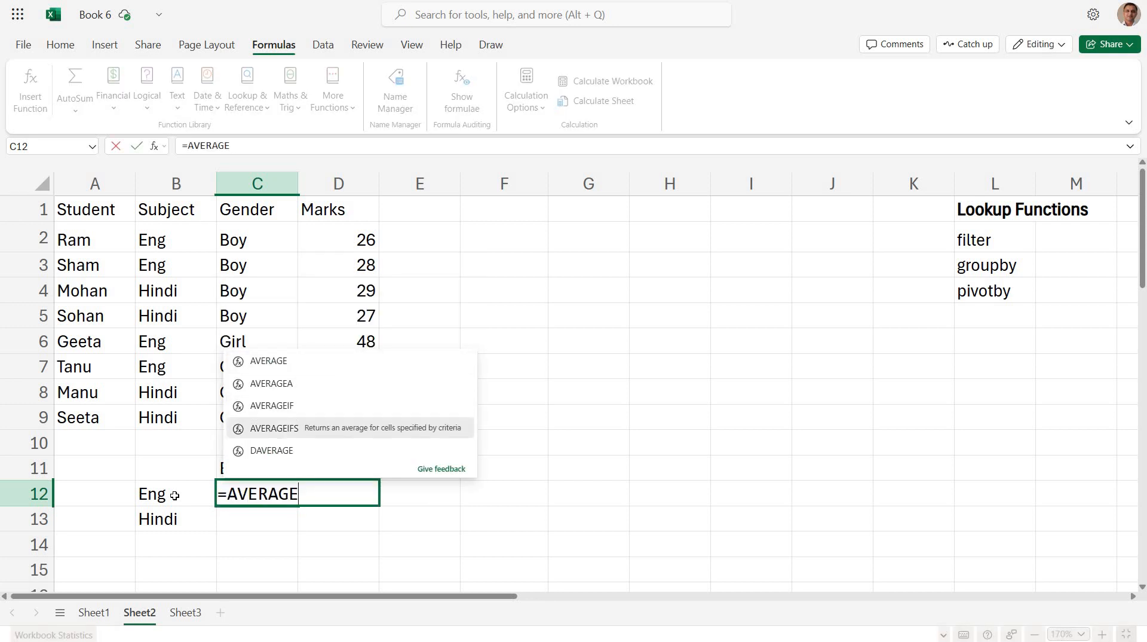
{"action": "key", "text": "Down"}
{"action": "key", "text": "Up"}
{"action": "key", "text": "Tab"}
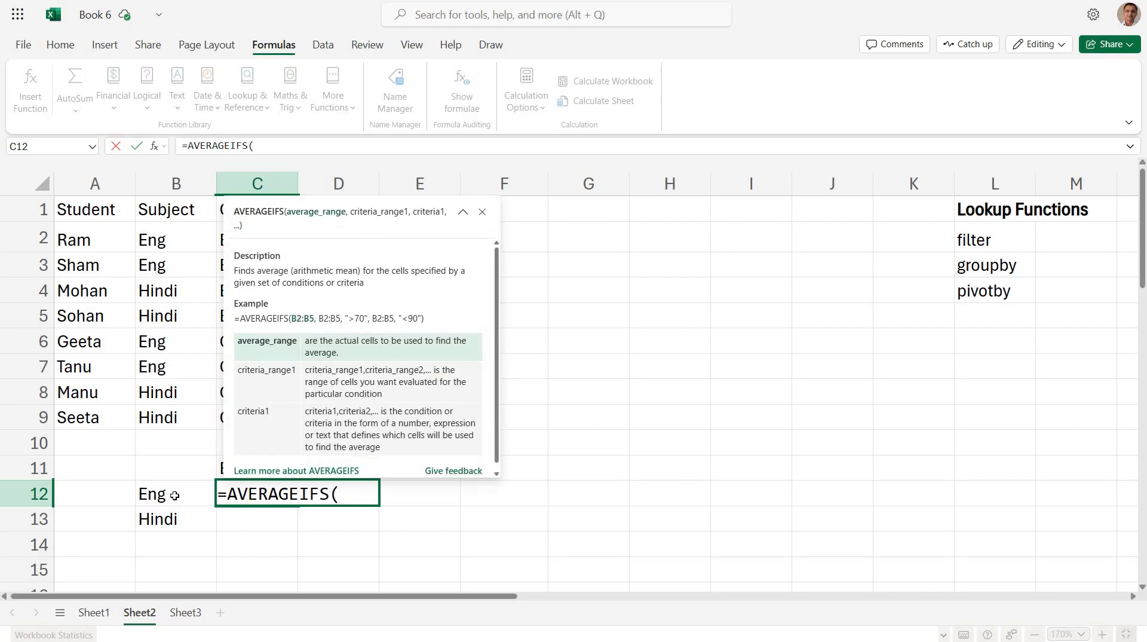
{"action": "key", "text": "Escape"}
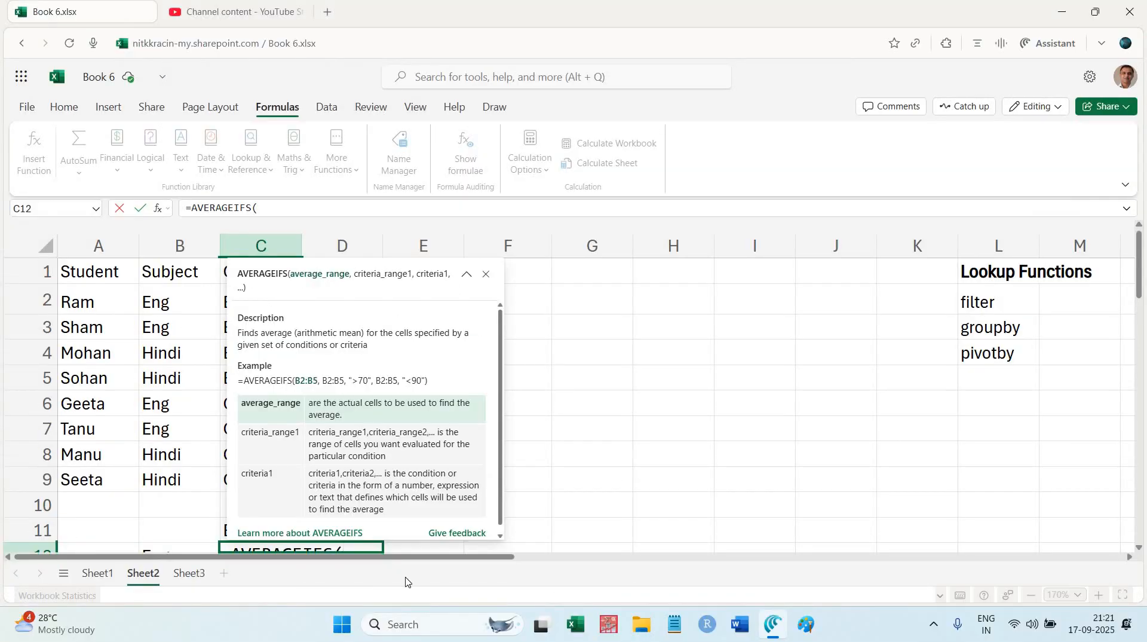
{"action": "key", "text": "Escape"}
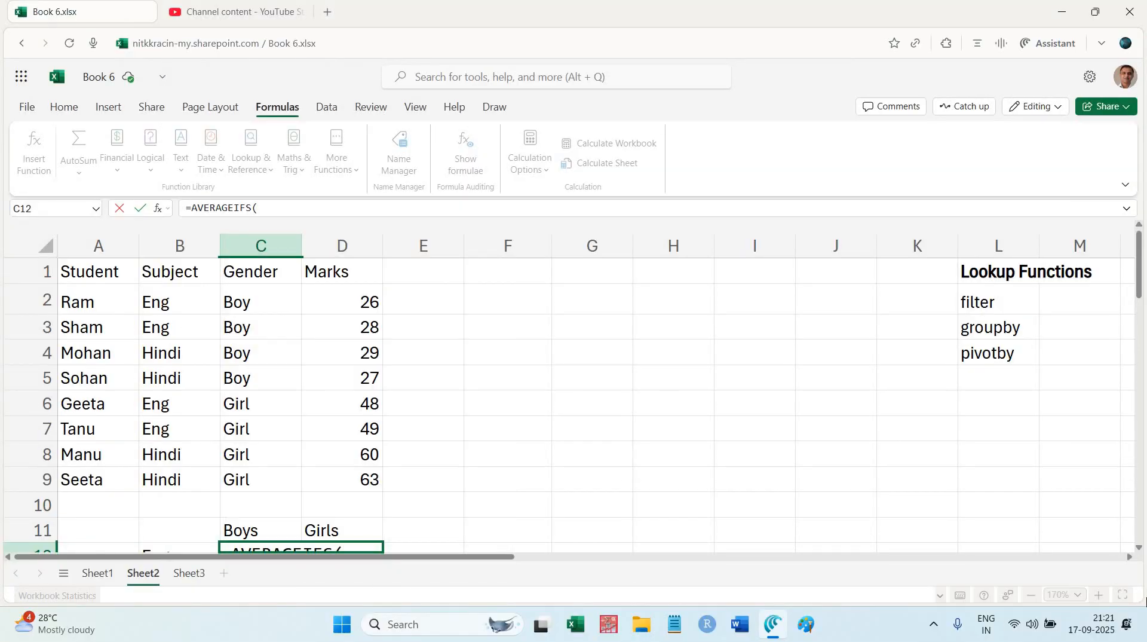
{"action": "left_click", "coordinate": [964, 485]}
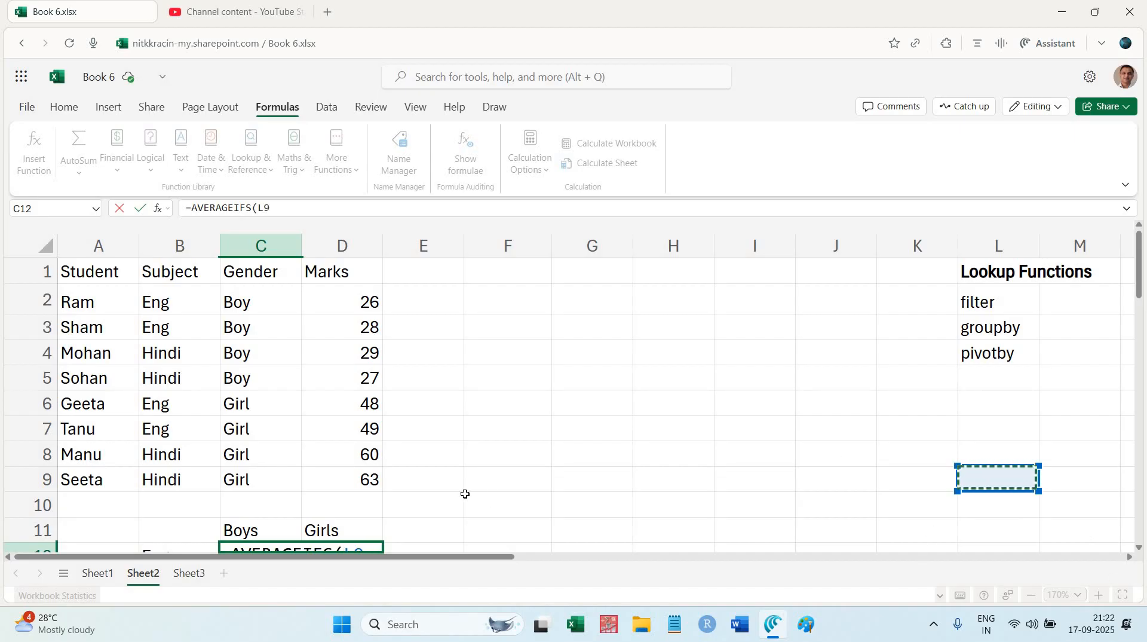
{"action": "key", "text": "Return"}
{"action": "key", "text": "ctrl+z"}
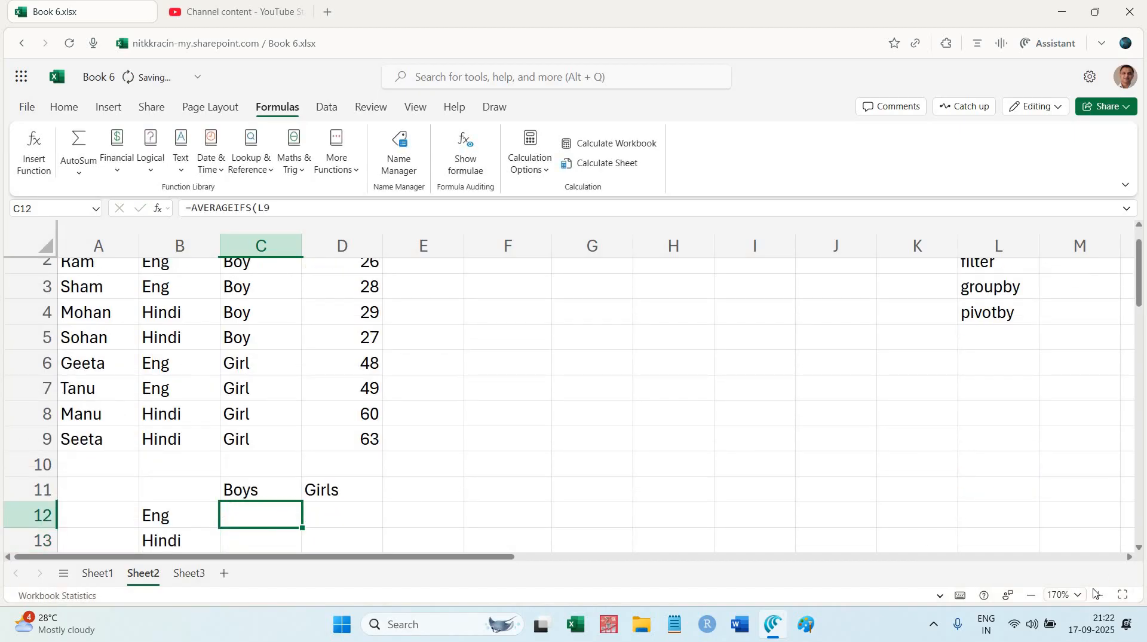
{"action": "left_click", "coordinate": [1122, 594]}
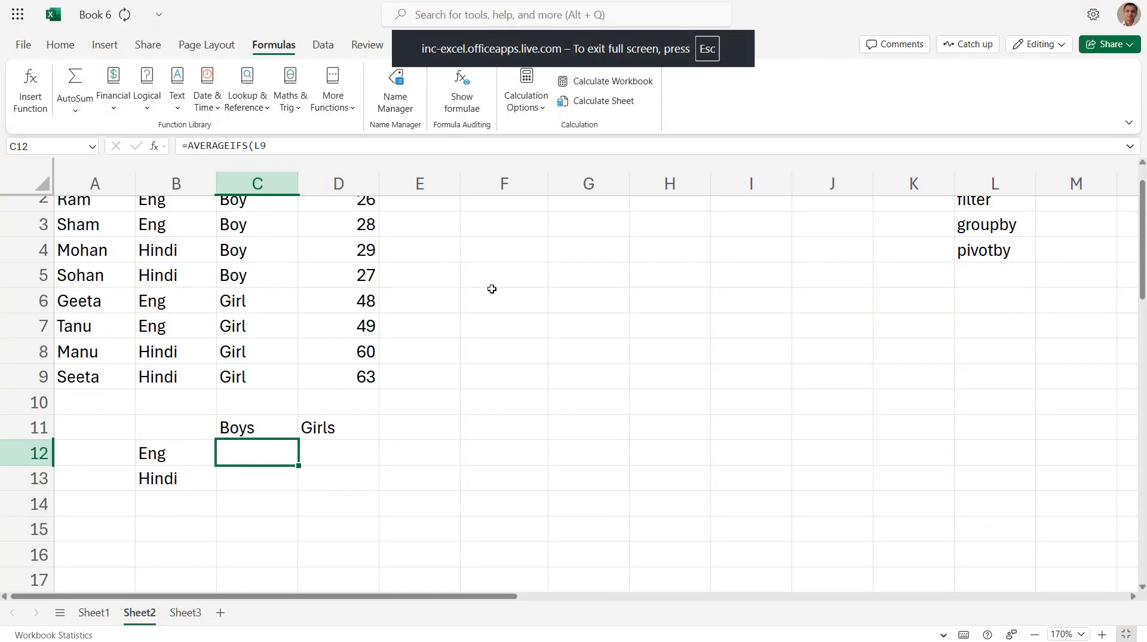
Start a PIVOTBY formula in F4 with the Subject column B1:B9 as the row fields
{"action": "scroll", "coordinate": [491, 289], "scroll_direction": "up", "scroll_amount": 1}
{"action": "left_click", "coordinate": [515, 288]}
{"action": "type", "text": "="}
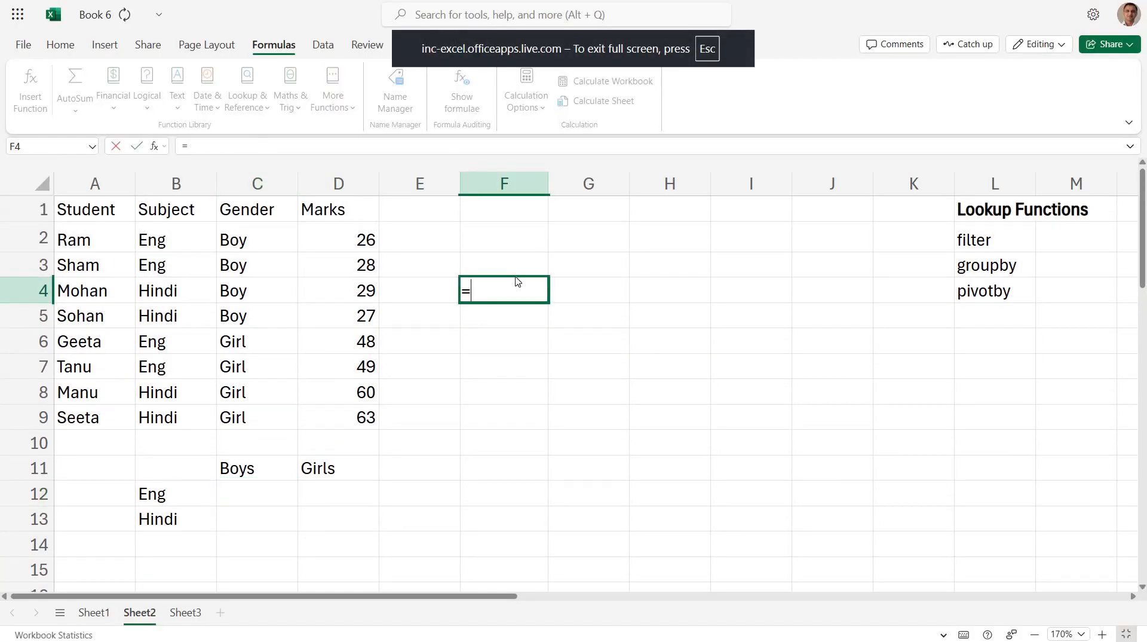
{"action": "type", "text": "pivo"}
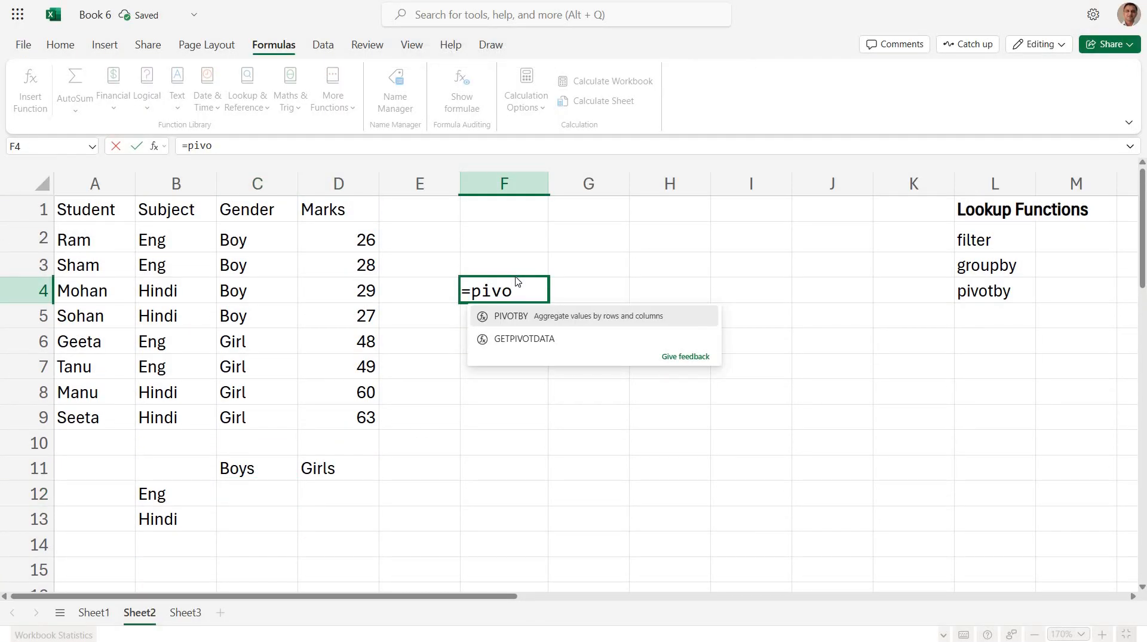
{"action": "key", "text": "Tab"}
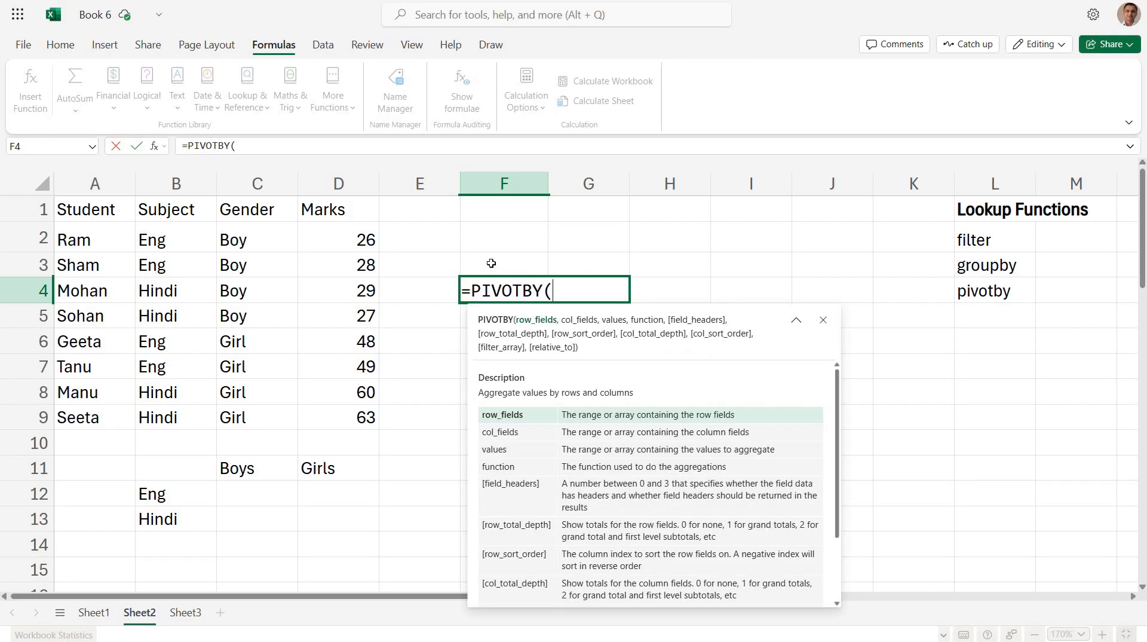
{"action": "left_click", "coordinate": [182, 204]}
{"action": "left_click_drag", "start_coordinate": [188, 399], "coordinate": [179, 412]}
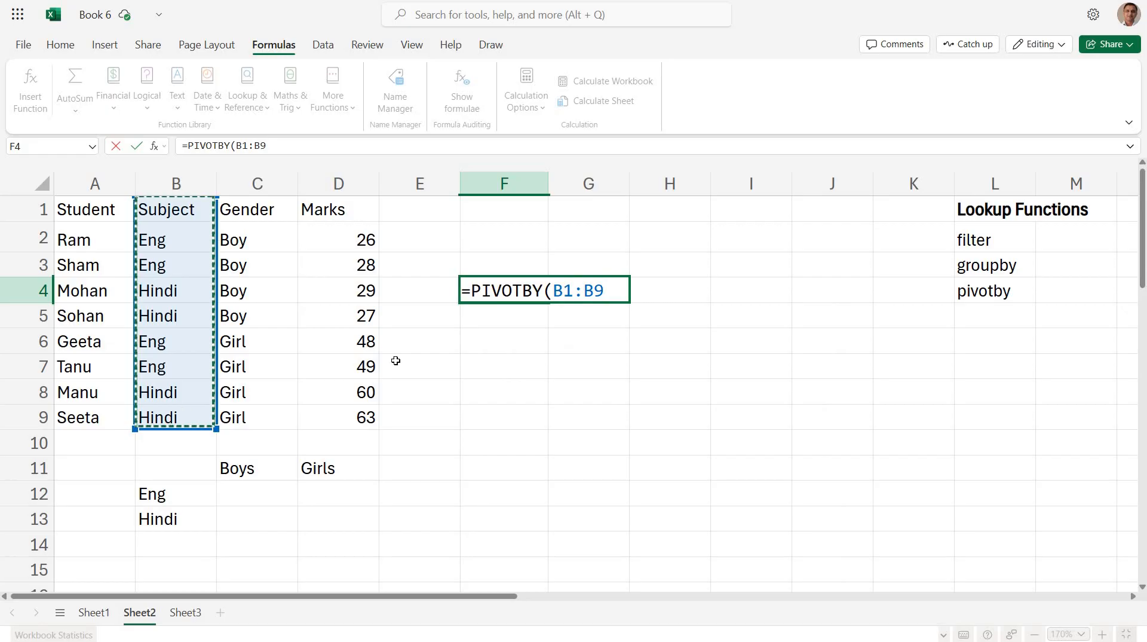
{"action": "type", "text": ","}
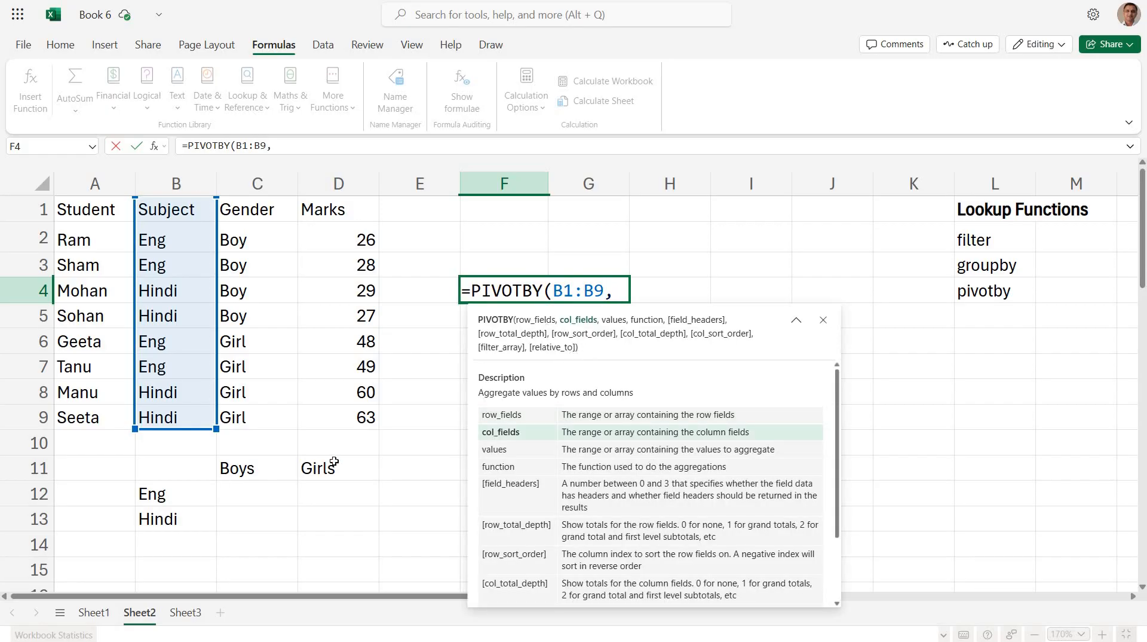
Complete F4's PIVOTBY formula with C1:C9 as the column fields, D1:D9 as the values and SUM as the function
{"action": "left_click_drag", "start_coordinate": [245, 209], "coordinate": [281, 419]}
{"action": "type", "text": ","}
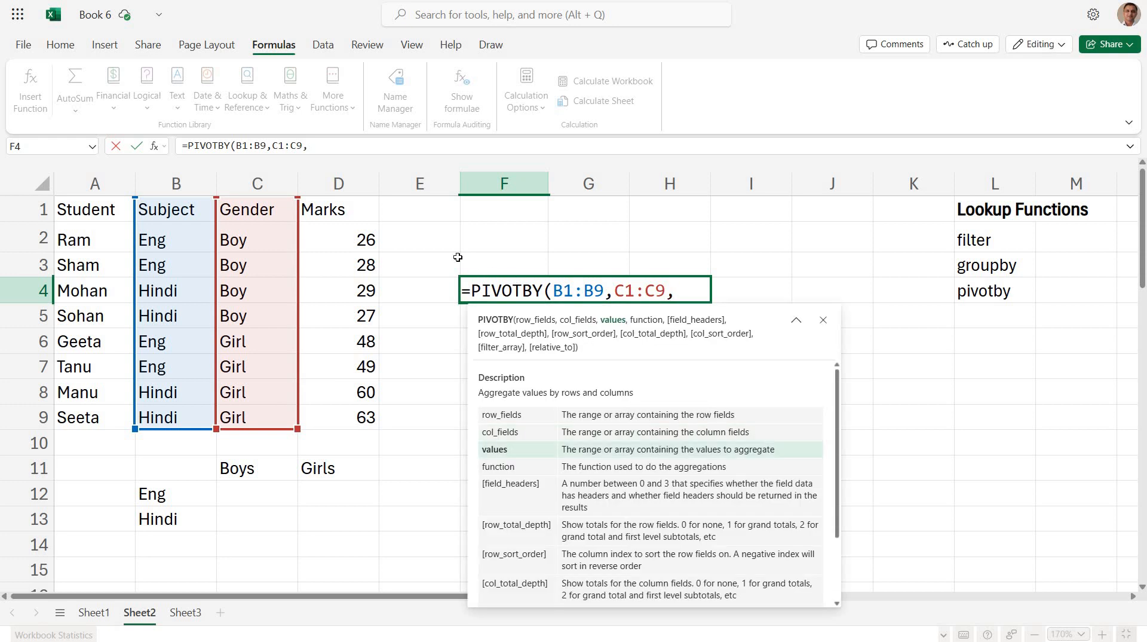
{"action": "left_click_drag", "start_coordinate": [361, 209], "coordinate": [359, 418]}
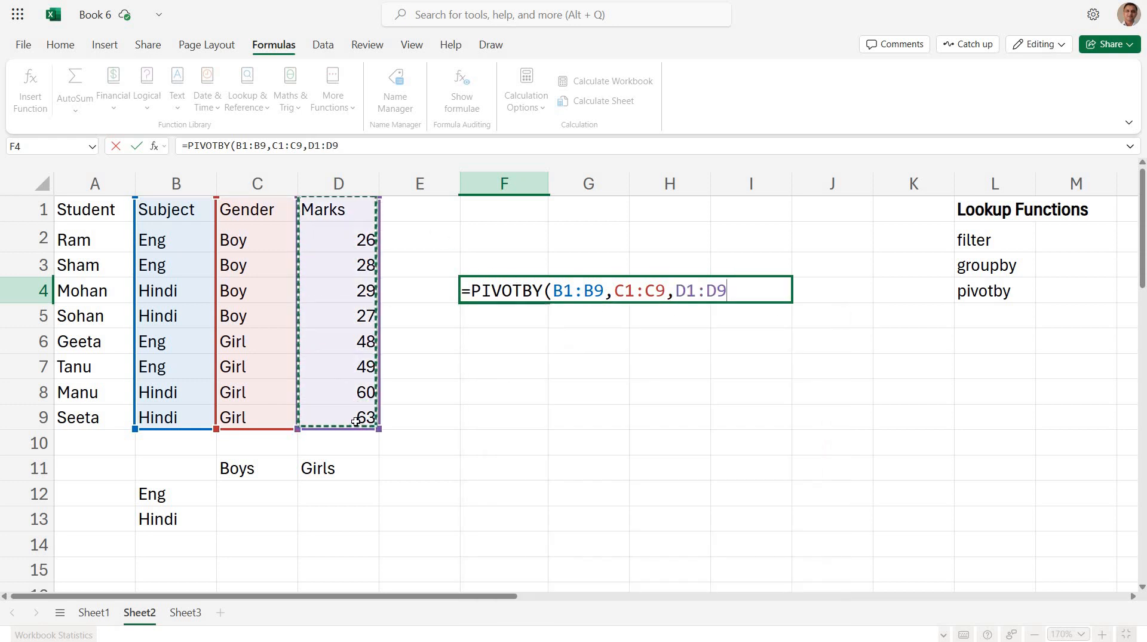
{"action": "type", "text": ","}
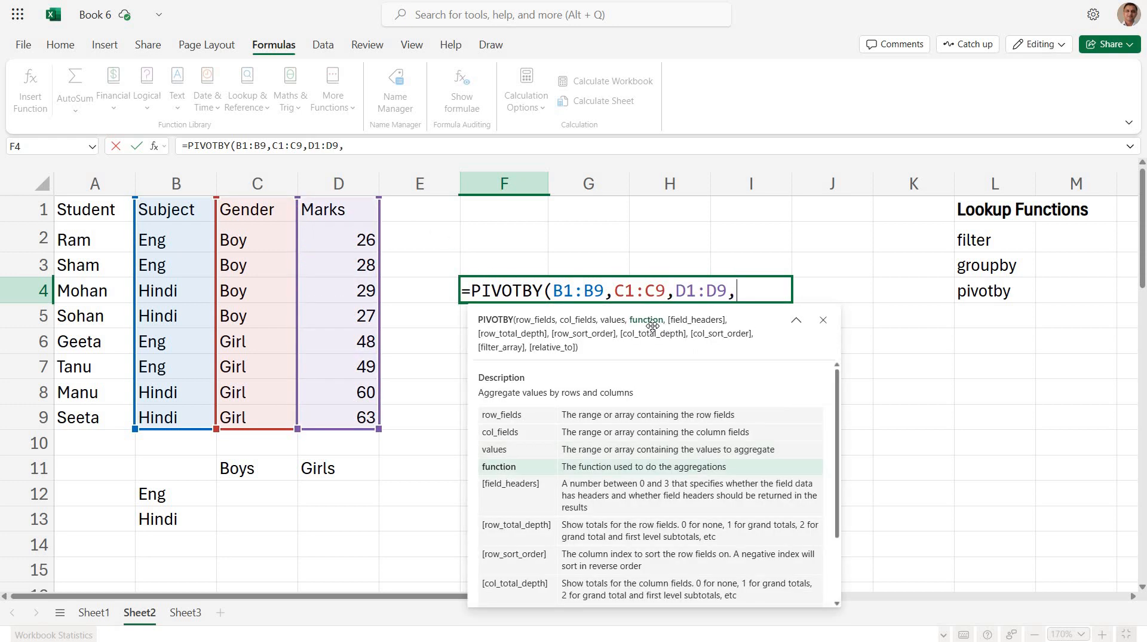
{"action": "type", "text": "sum)"}
{"action": "key", "text": "Return"}
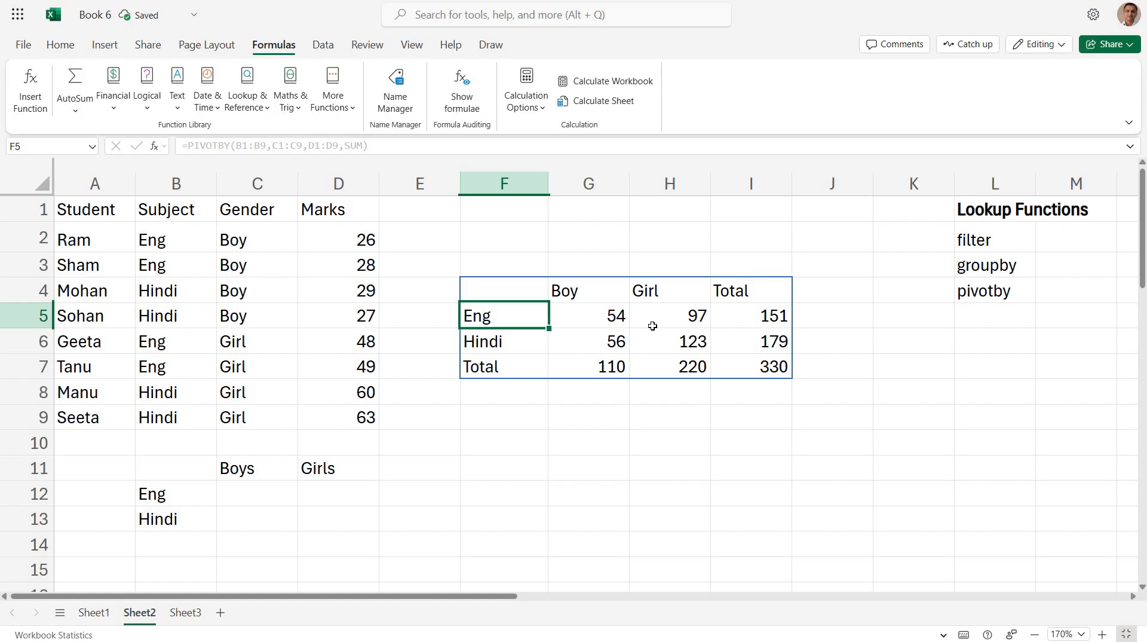
Replace SUM with AVERAGE as the aggregation function in F4's PIVOTBY formula
{"action": "key", "text": "Up"}
{"action": "key", "text": "F2"}
{"action": "key", "text": "Left"}
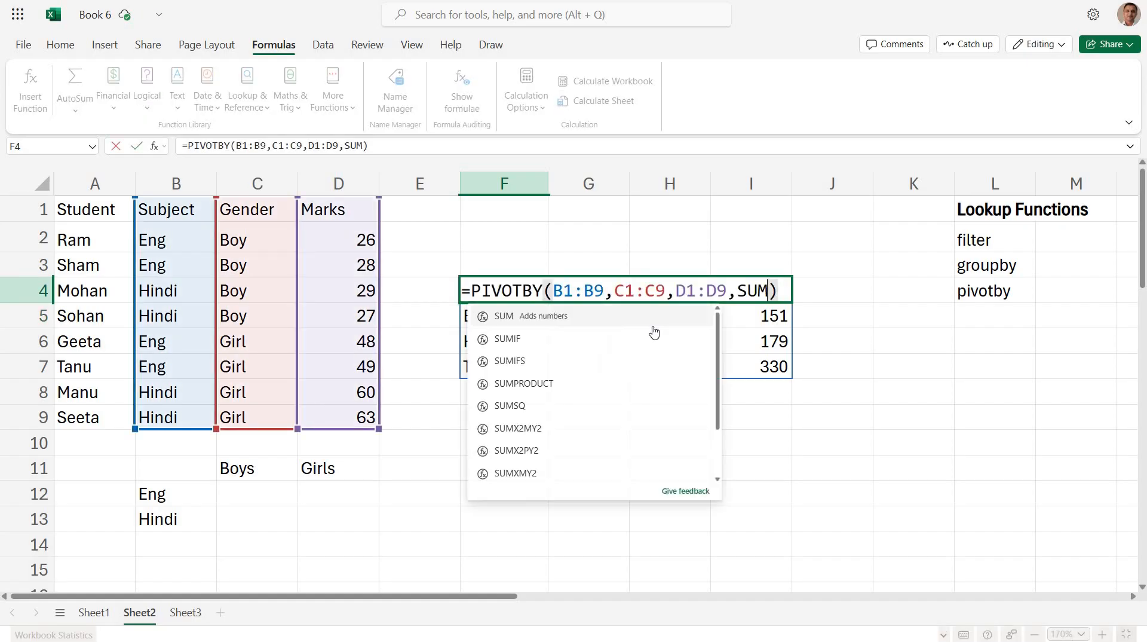
{"action": "key", "text": "BackSpace"}
{"action": "key", "text": "BackSpace"}
{"action": "key", "text": "BackSpace"}
{"action": "type", "text": "average"}
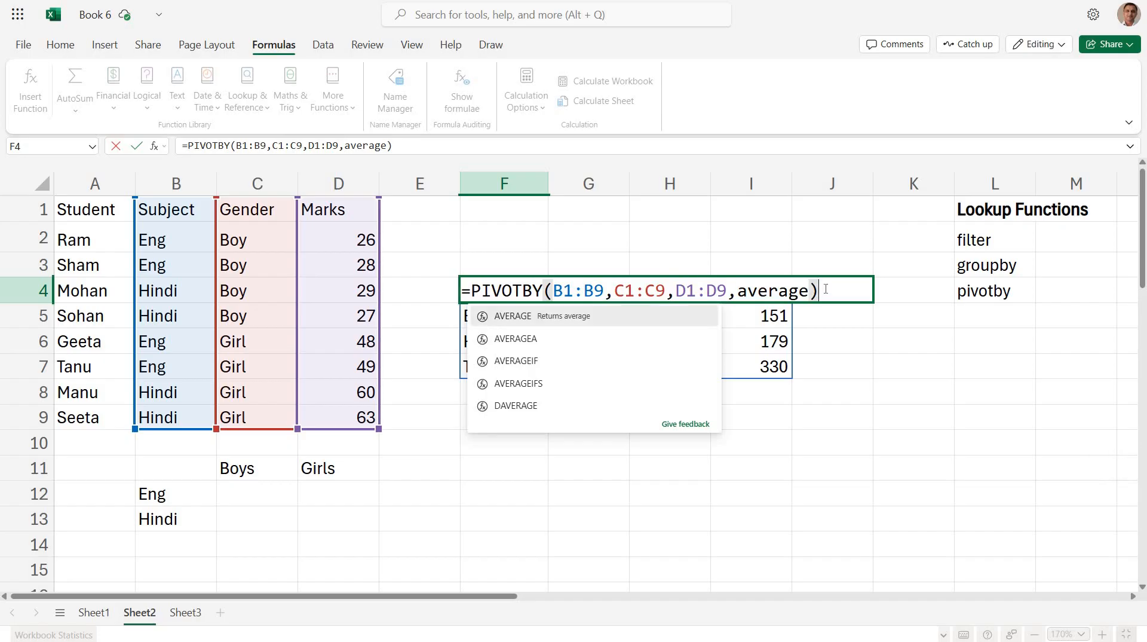
{"action": "key", "text": "Escape"}
{"action": "key", "text": "Return"}
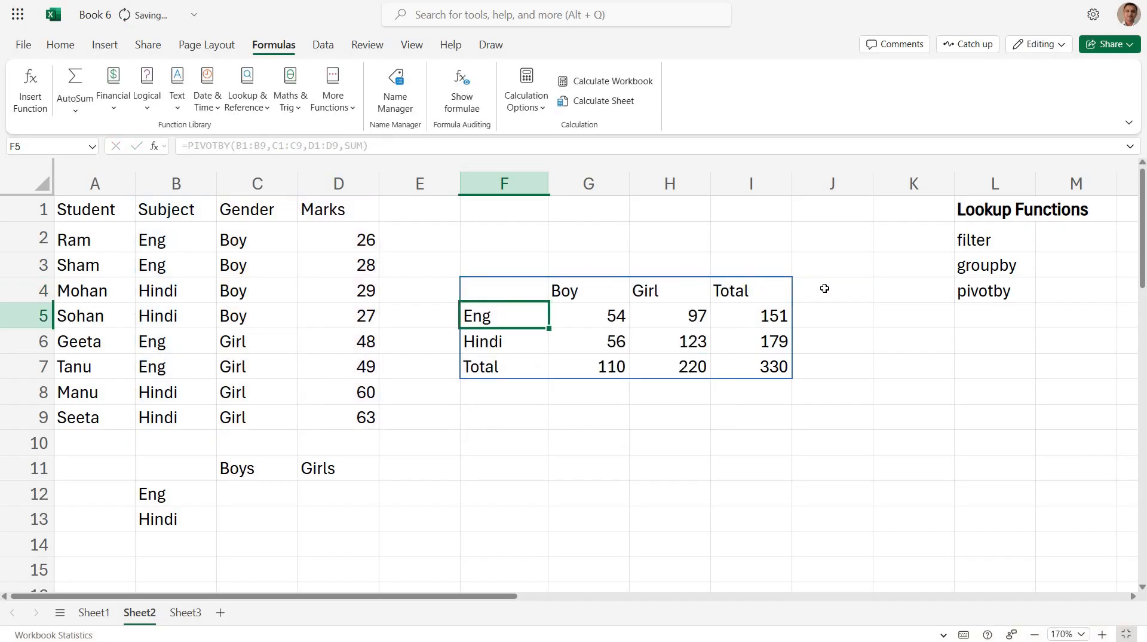
Review the PIVOTBY results in F4:I7 alongside the empty subject-by-gender grid and the function names listed in column L
{"action": "key", "text": "Right"}
{"action": "key", "text": "Left"}
{"action": "key", "text": "Up"}
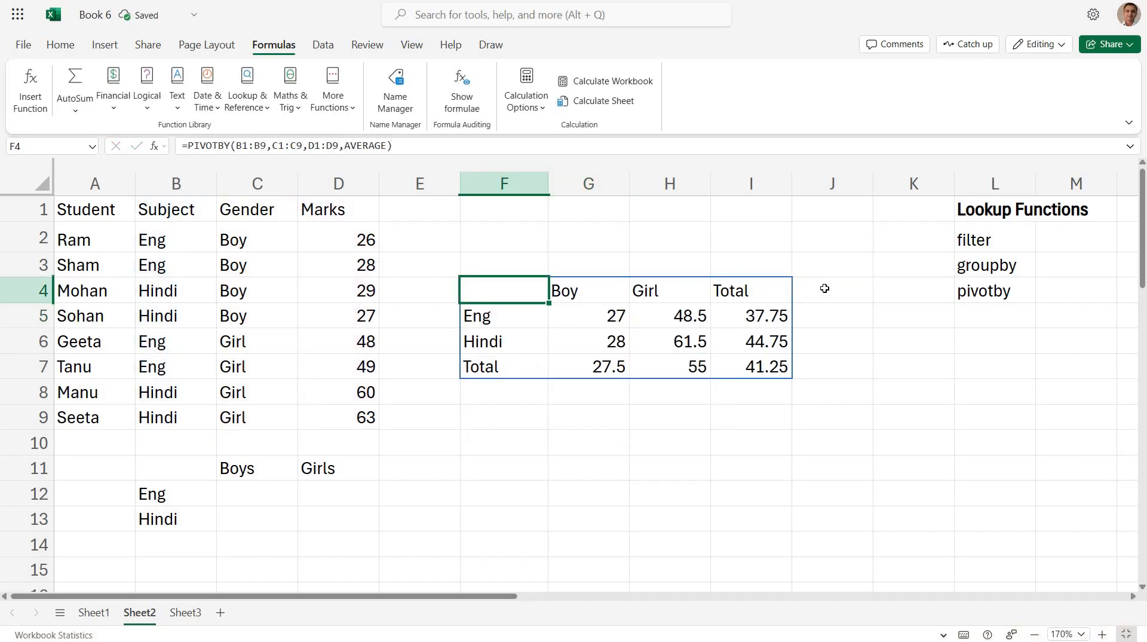
{"action": "key", "text": "Right"}
{"action": "key", "text": "Down"}
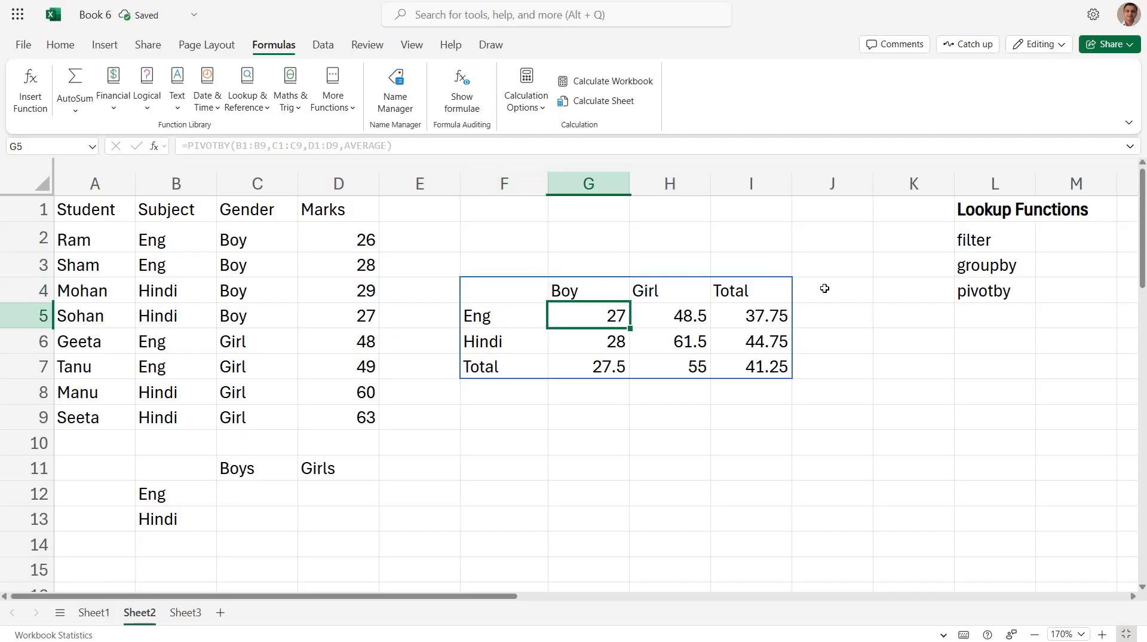
{"action": "key", "text": "Left"}
{"action": "key", "text": "Up"}
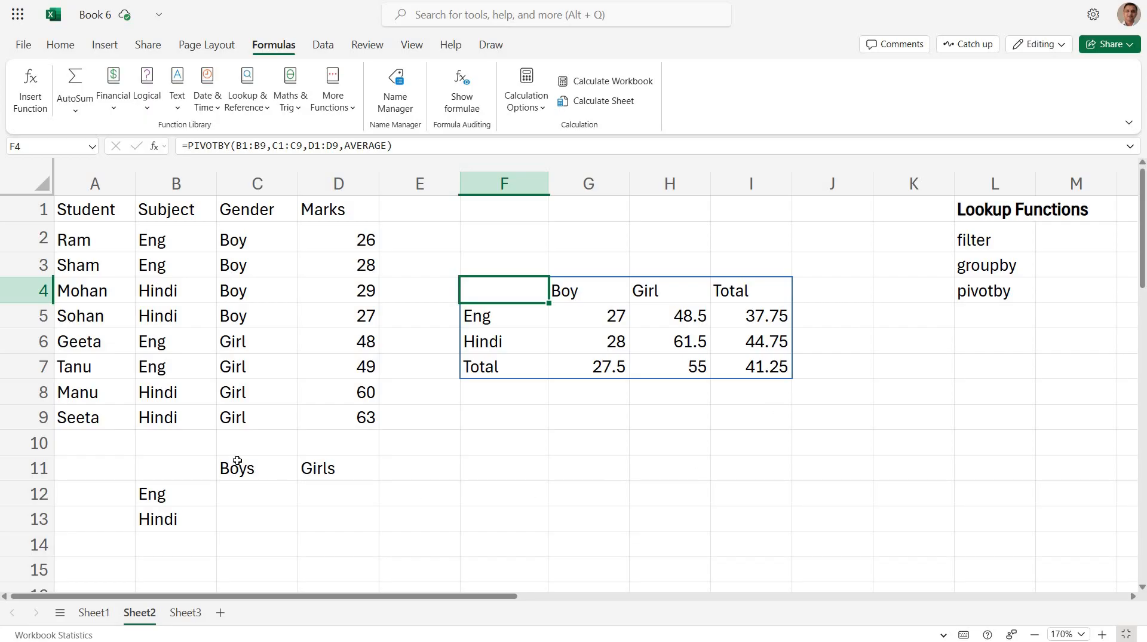
{"action": "left_click", "coordinate": [239, 494]}
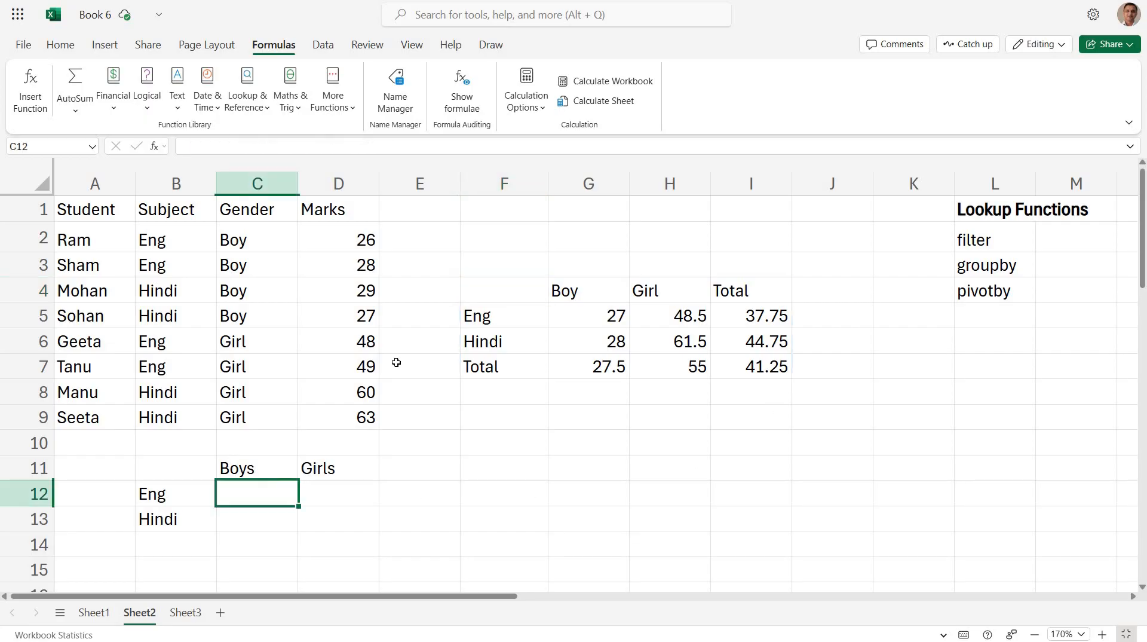
{"action": "left_click", "coordinate": [482, 285]}
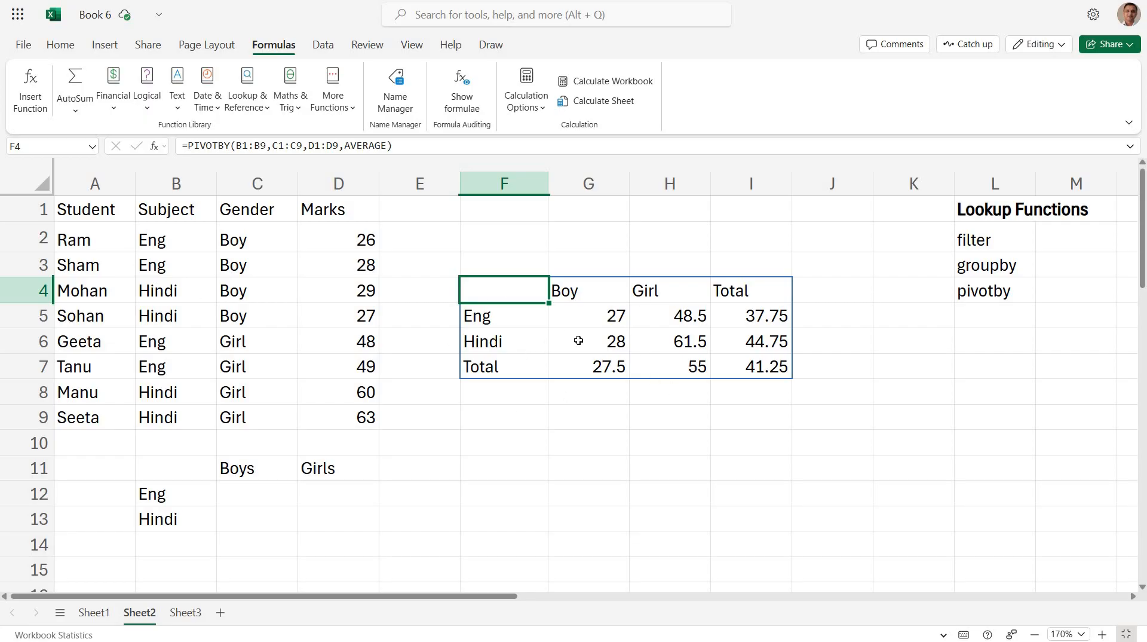
{"action": "left_click", "coordinate": [1002, 265]}
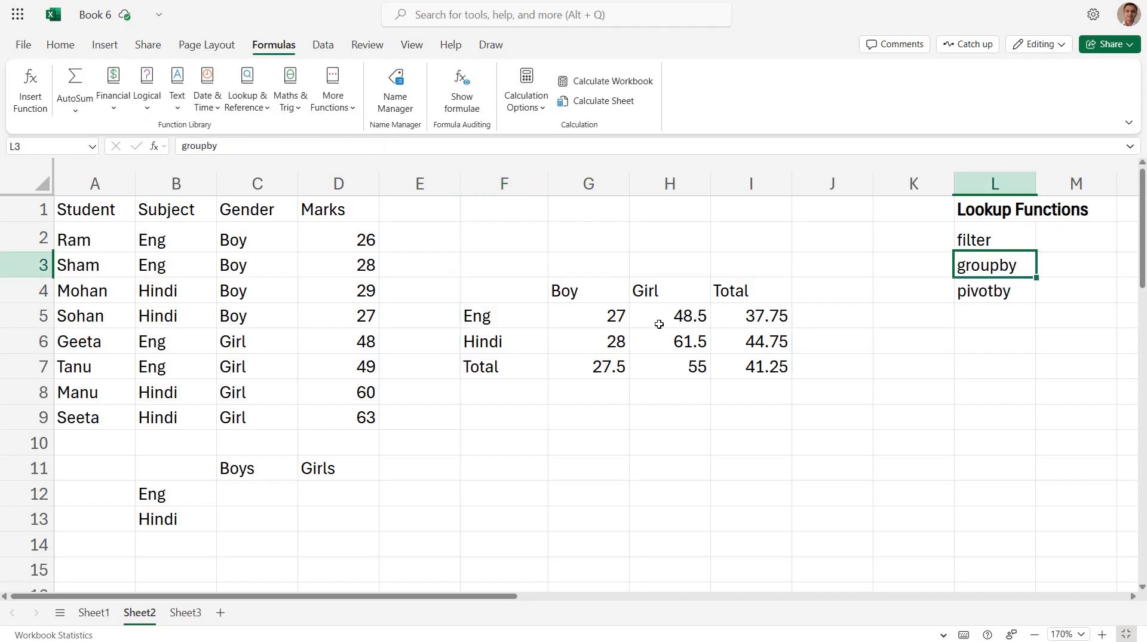
{"action": "left_click", "coordinate": [536, 297]}
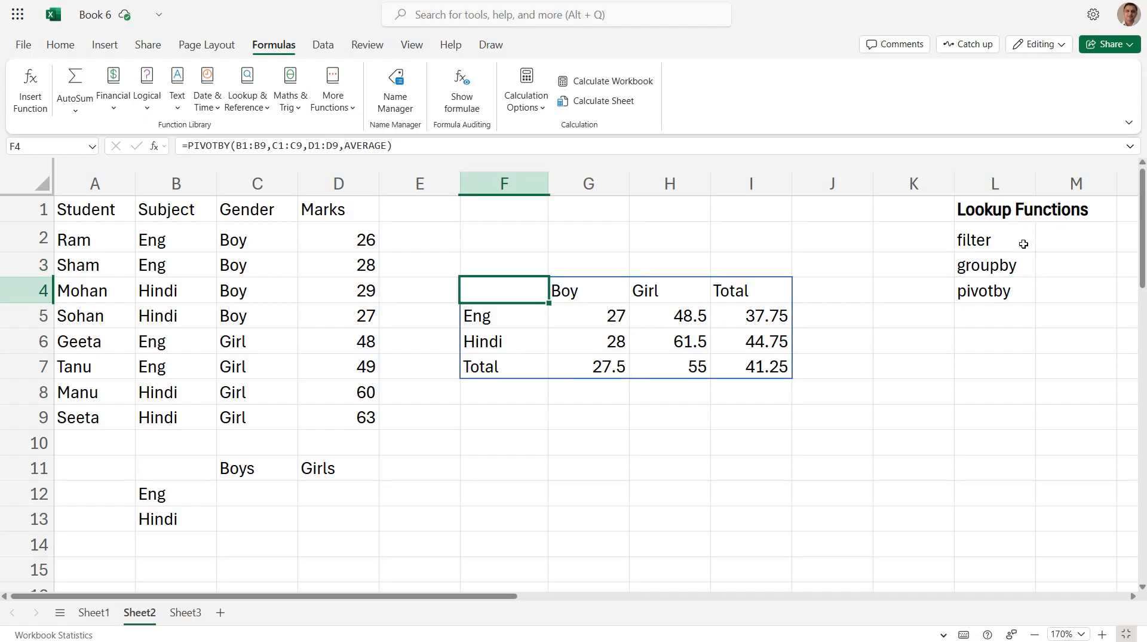
{"action": "left_click", "coordinate": [1001, 243]}
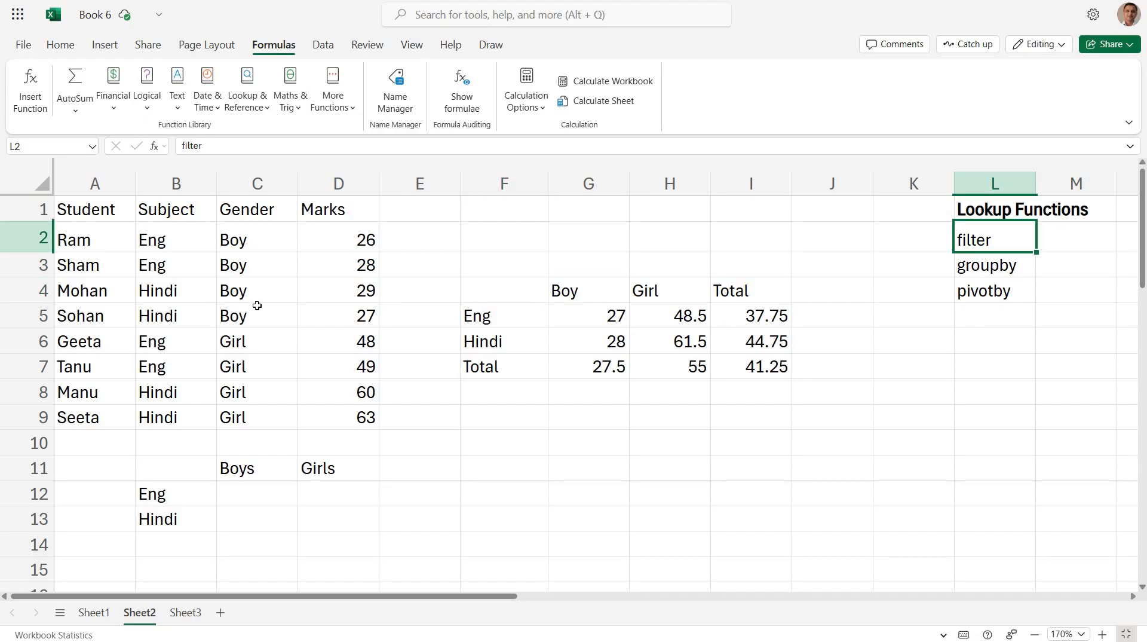